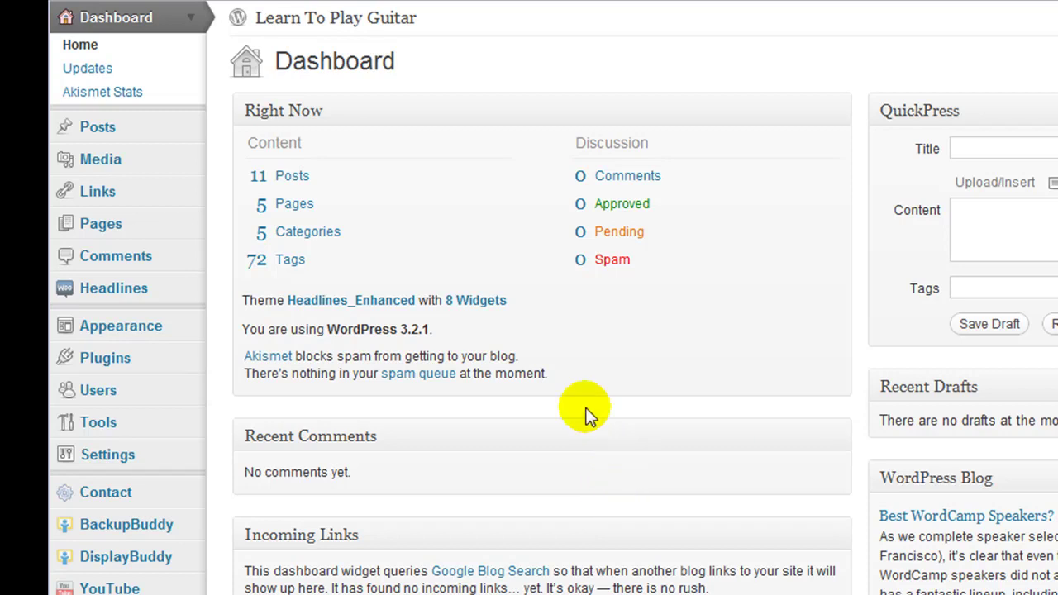
pyautogui.moveTo(326, 329); pyautogui.dragTo(426, 330)
pyautogui.click(420, 330)
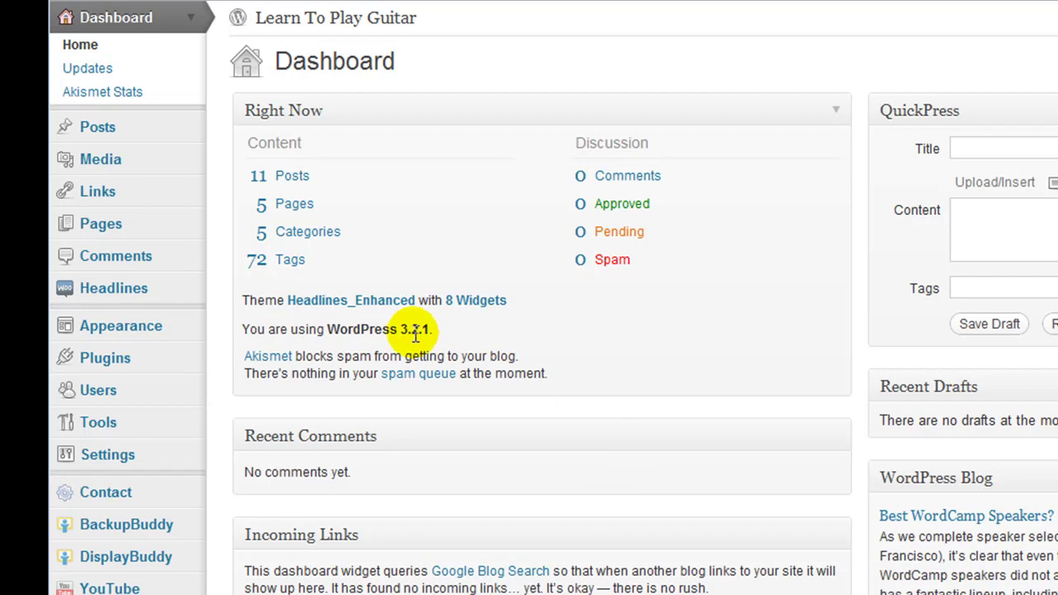
# Upload and install the plugin package cb-cashlinks.zip.
pyautogui.click(121, 359)
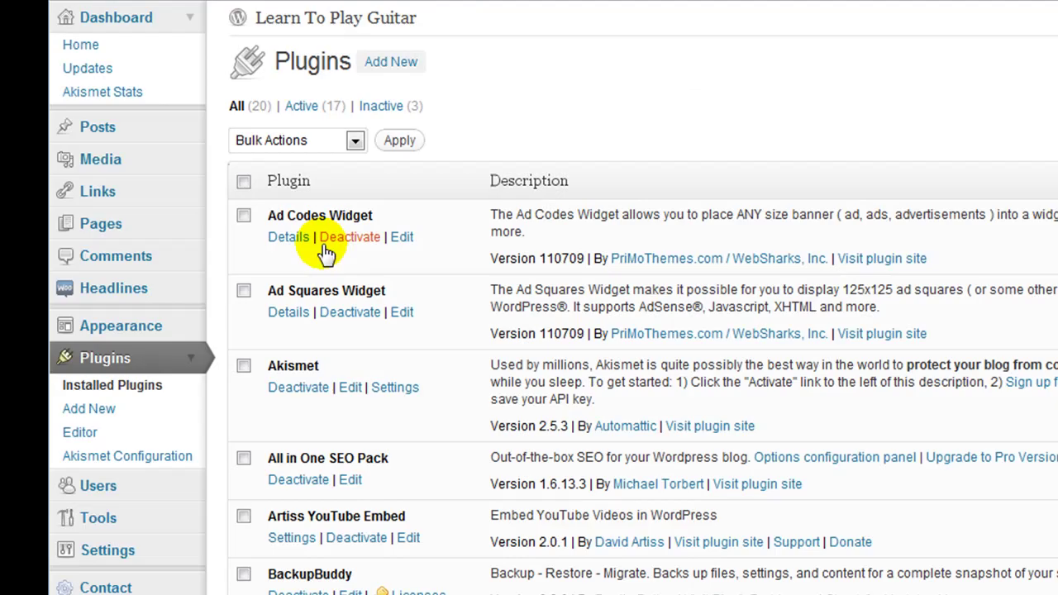
pyautogui.click(382, 70)
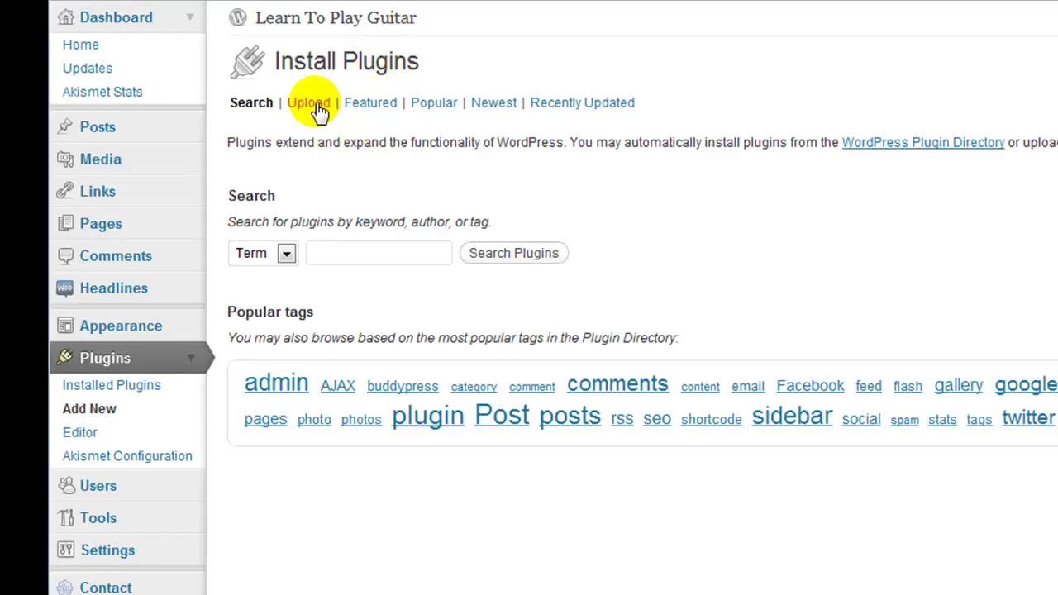
pyautogui.click(319, 107)
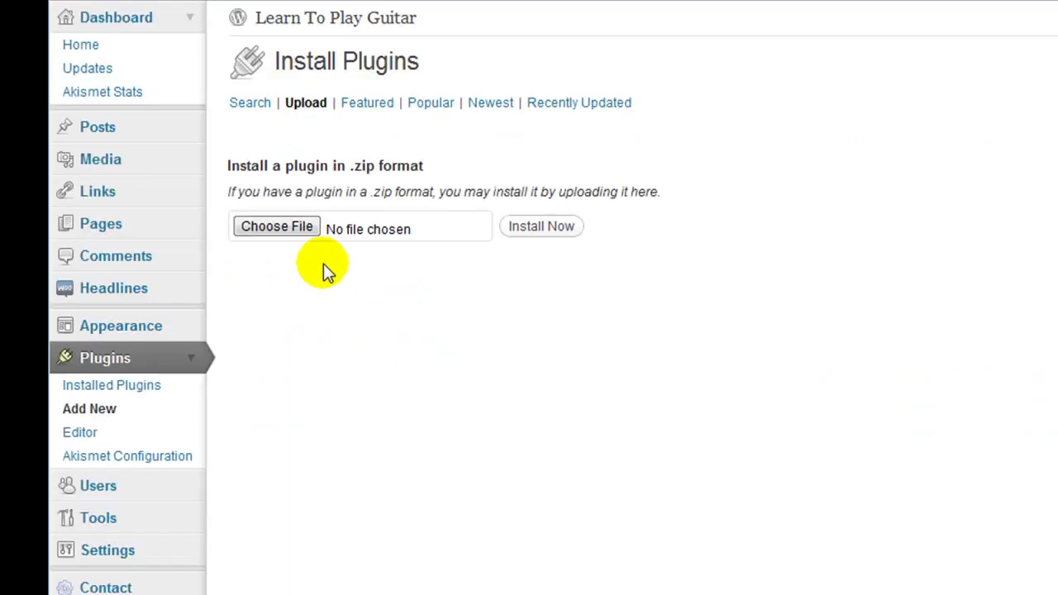
pyautogui.click(299, 228)
pyautogui.doubleClick(311, 78)
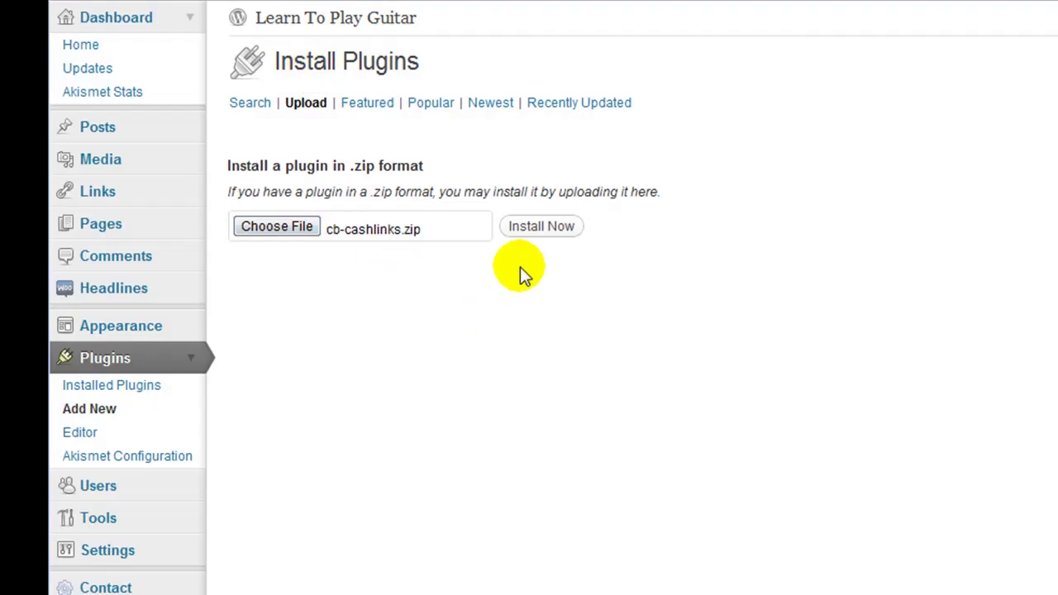
pyautogui.click(536, 234)
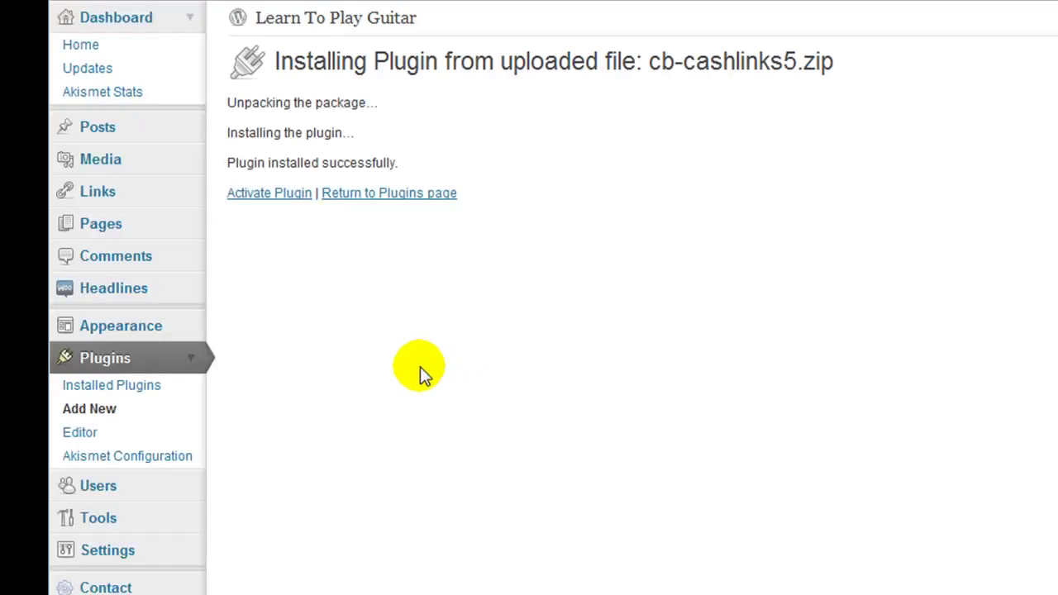
# Activate the newly installed plugin and open the CB Cashlinks settings.
pyautogui.click(284, 195)
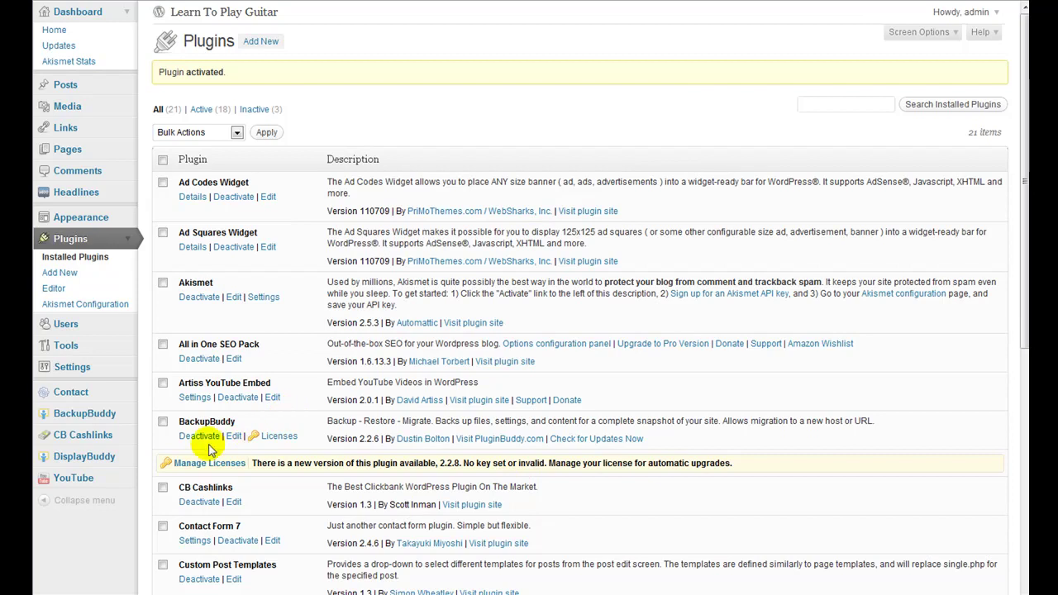
pyautogui.click(91, 438)
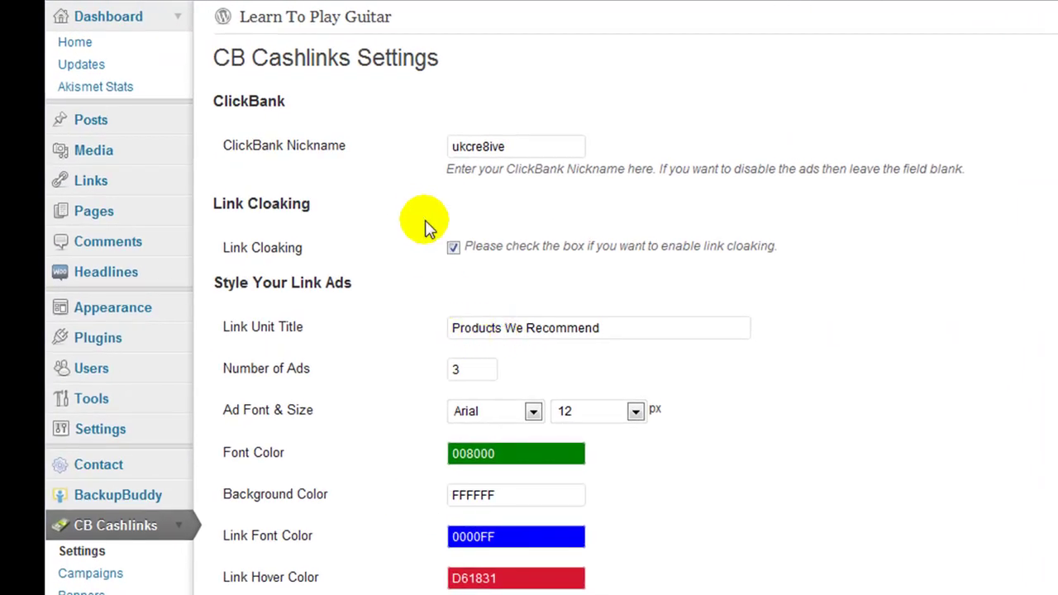
# Try YourNick as the ClickBank Nickname and change it back to the account's own nickname.
pyautogui.moveTo(506, 146); pyautogui.dragTo(421, 136)
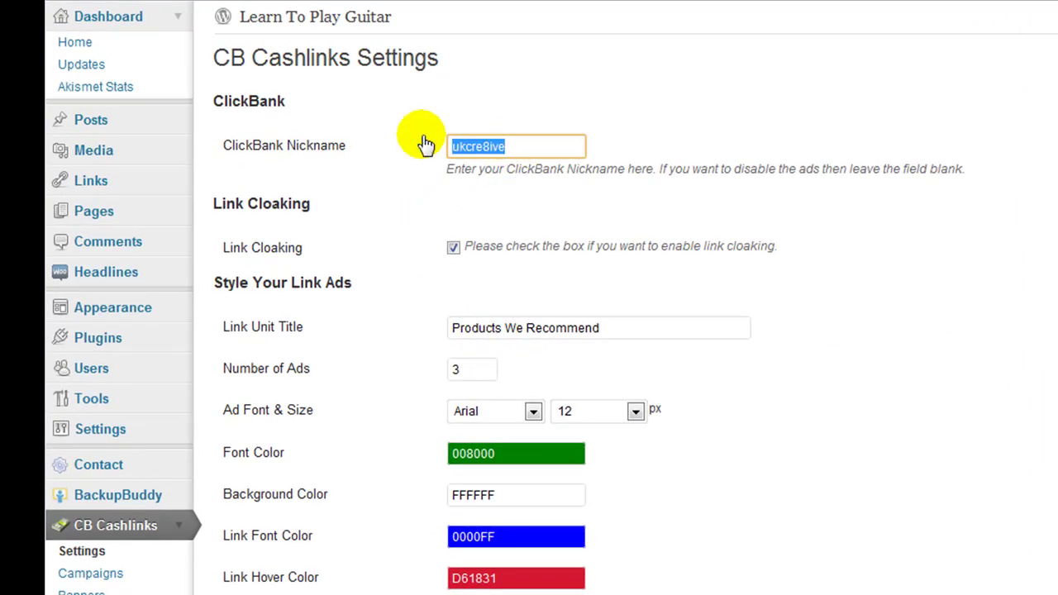
pyautogui.write('YourNick')
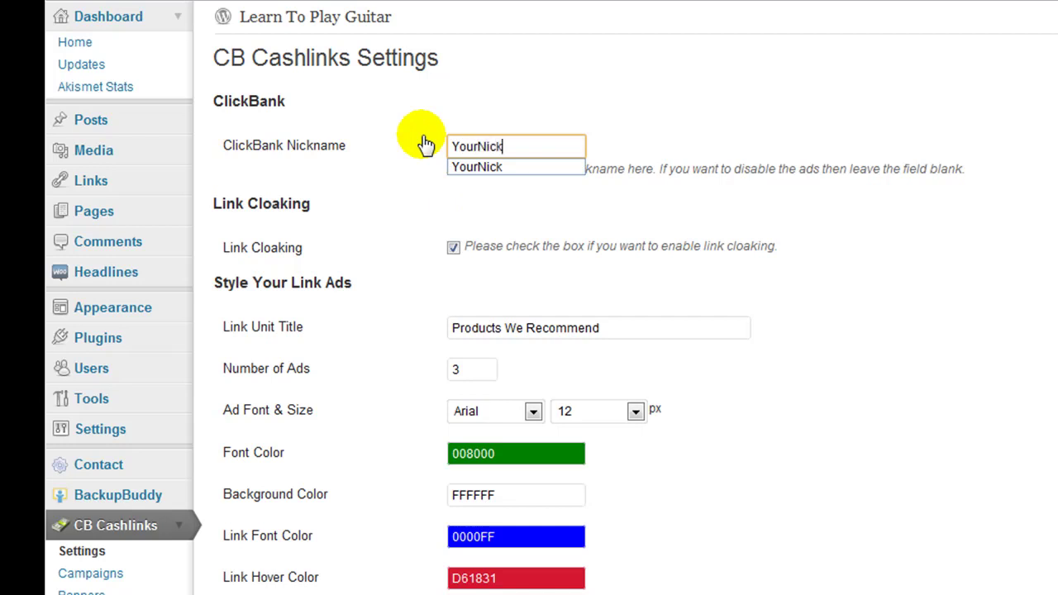
pyautogui.moveTo(501, 149); pyautogui.dragTo(456, 149)
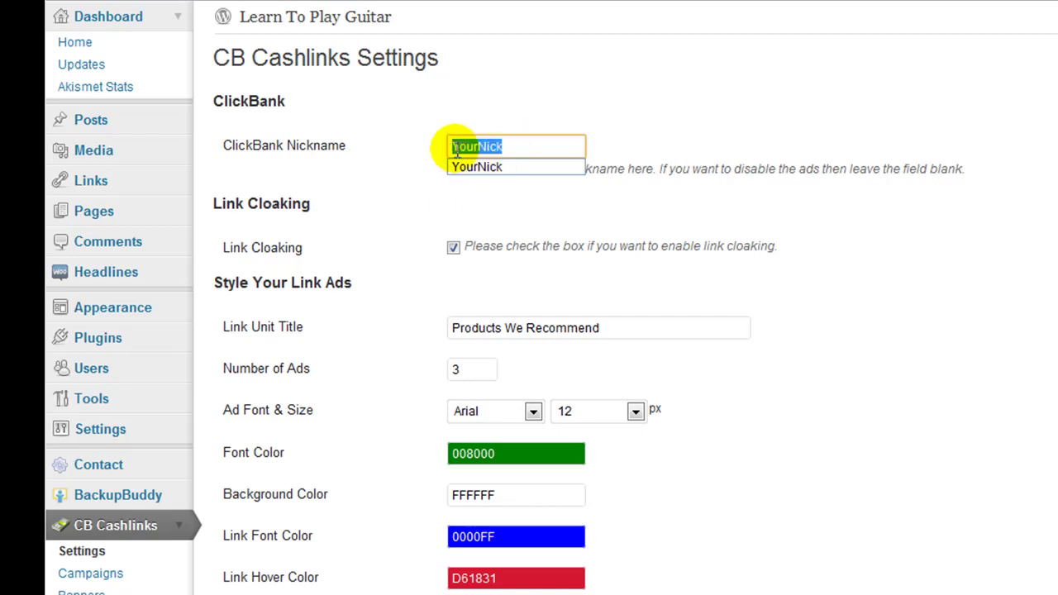
pyautogui.write('uk')
pyautogui.press('Down')
pyautogui.press('Tab')
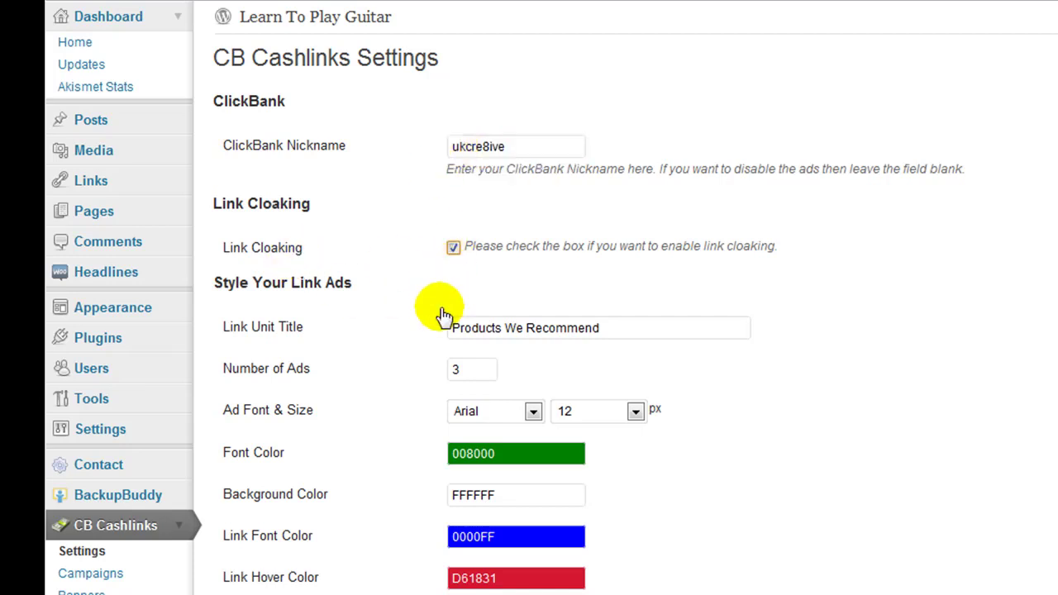
# Set the Link Unit Title to Recommended Products and the Number of Ads to 3.
pyautogui.scroll(-2, 444, 310)
pyautogui.moveTo(612, 229); pyautogui.dragTo(421, 226)
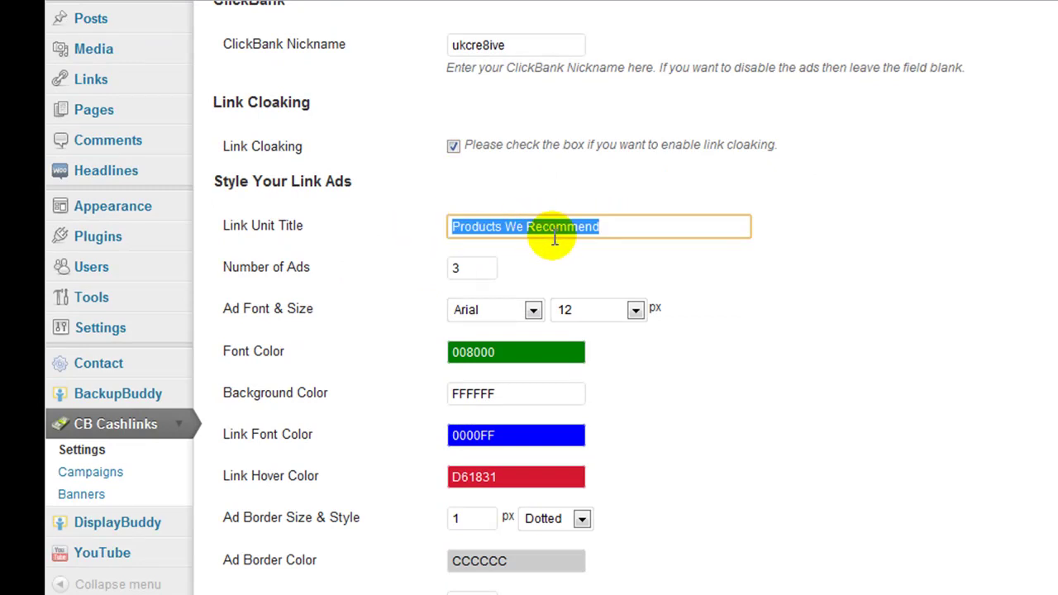
pyautogui.write('Sponso')
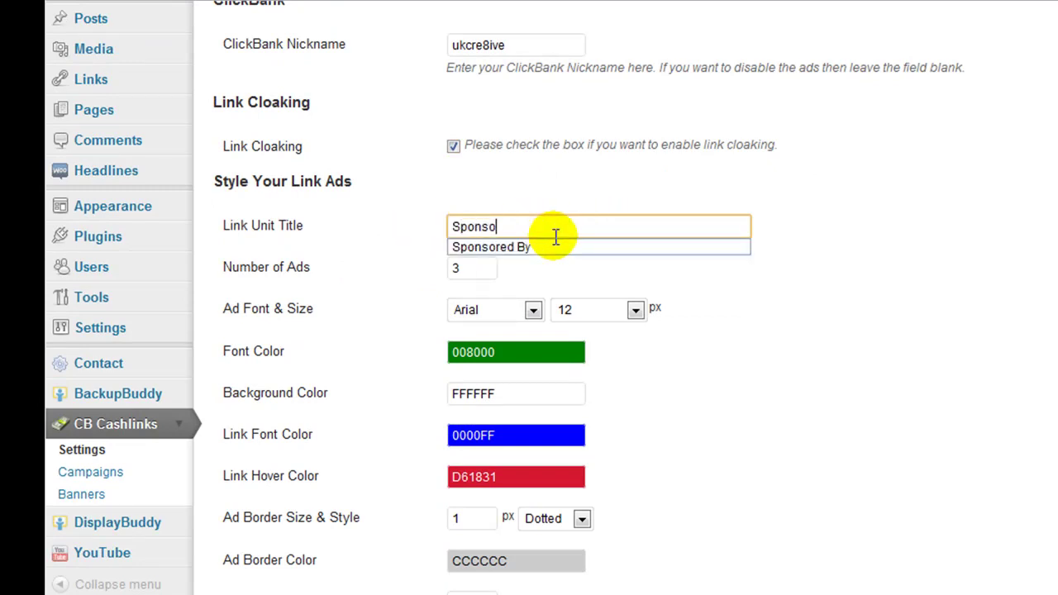
pyautogui.press('BackSpace')
pyautogui.press('BackSpace')
pyautogui.press('BackSpace')
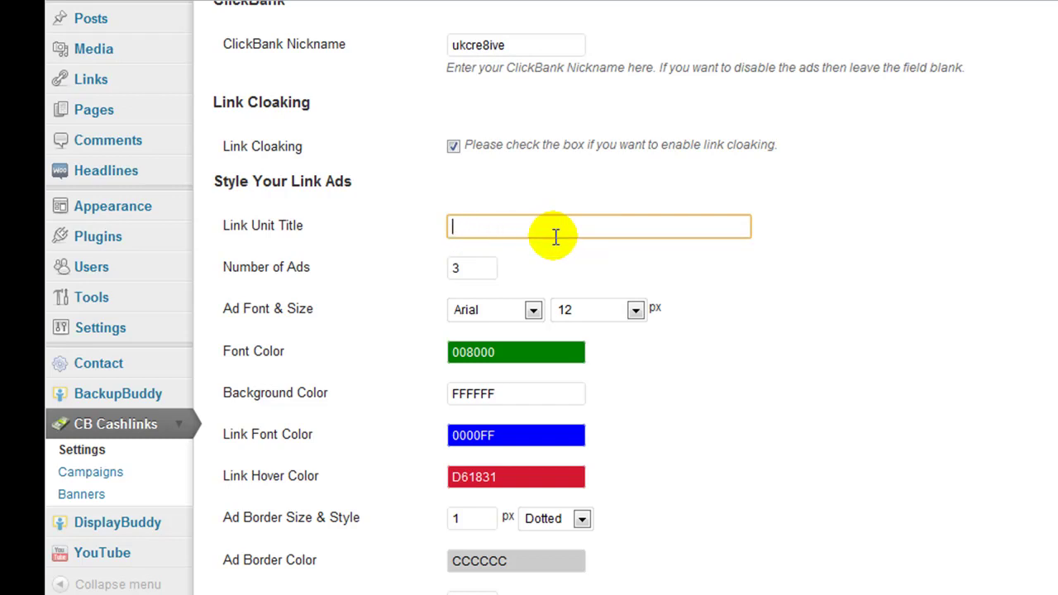
pyautogui.write('RE')
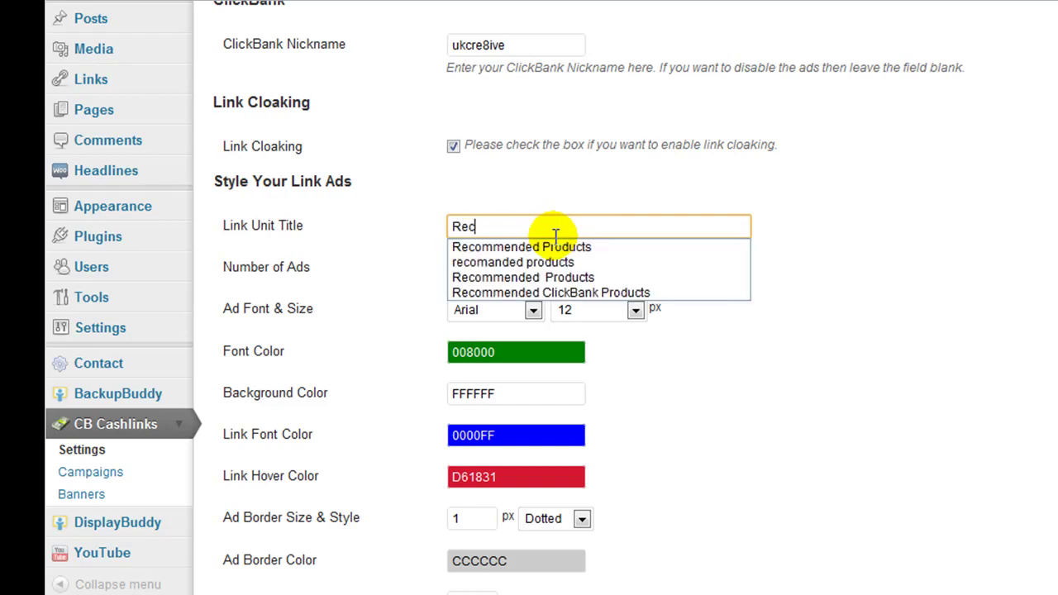
pyautogui.click(555, 246)
pyautogui.press('Tab')
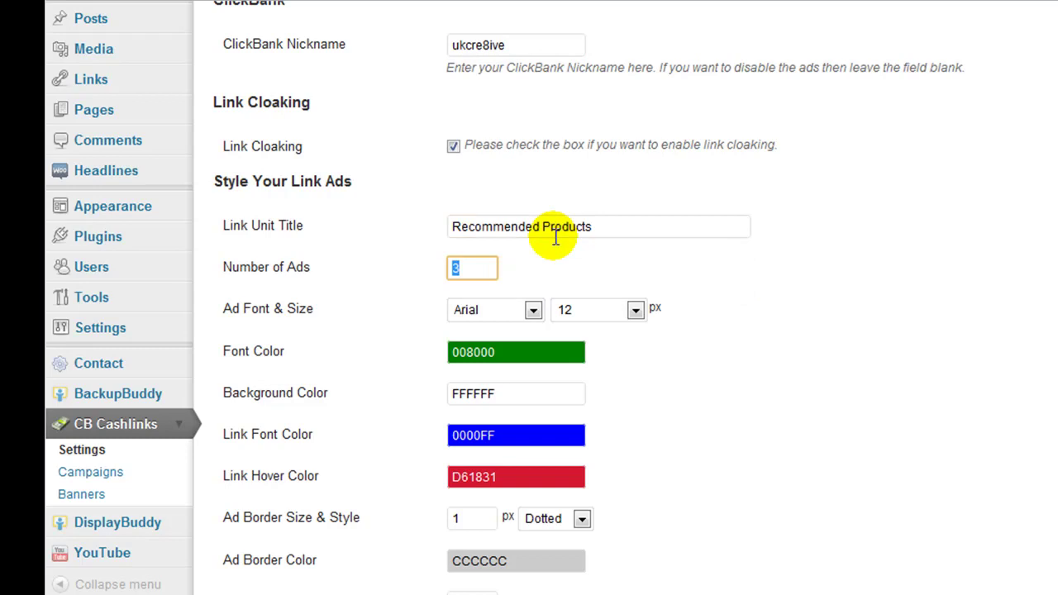
pyautogui.write('3')
pyautogui.click(553, 266)
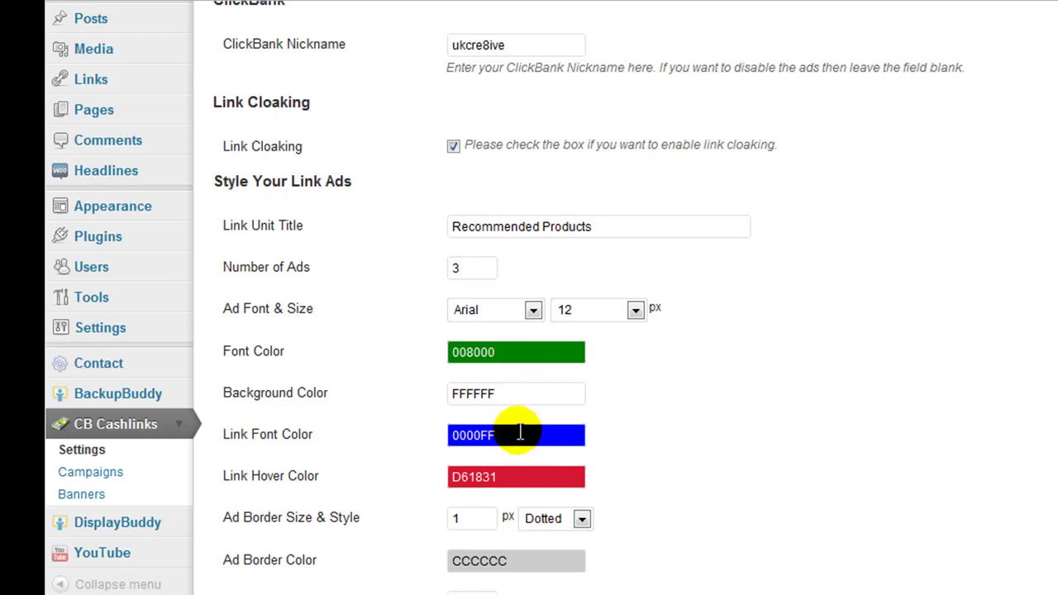
# Review the link ads' font color, default ad box width and Show Ads On Pages settings.
pyautogui.click(513, 354)
pyautogui.click(439, 370)
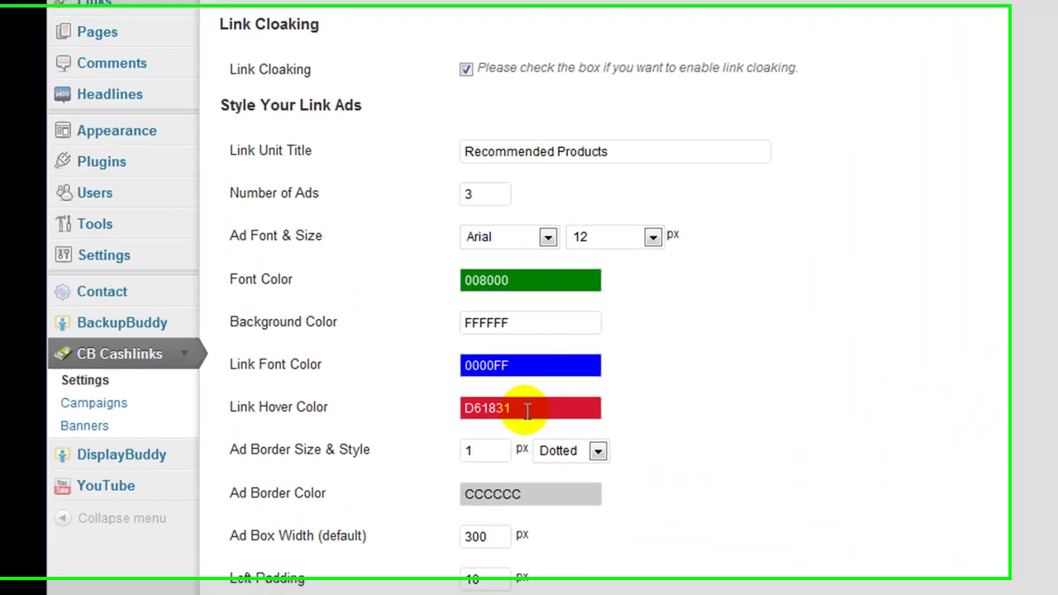
pyautogui.scroll(-1, 606, 483)
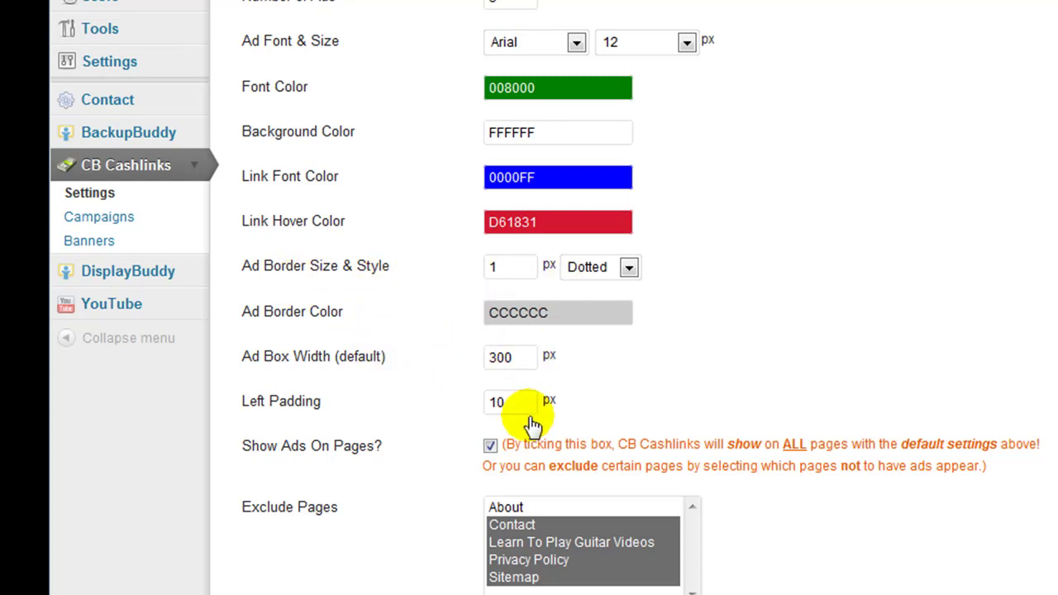
pyautogui.doubleClick(513, 358)
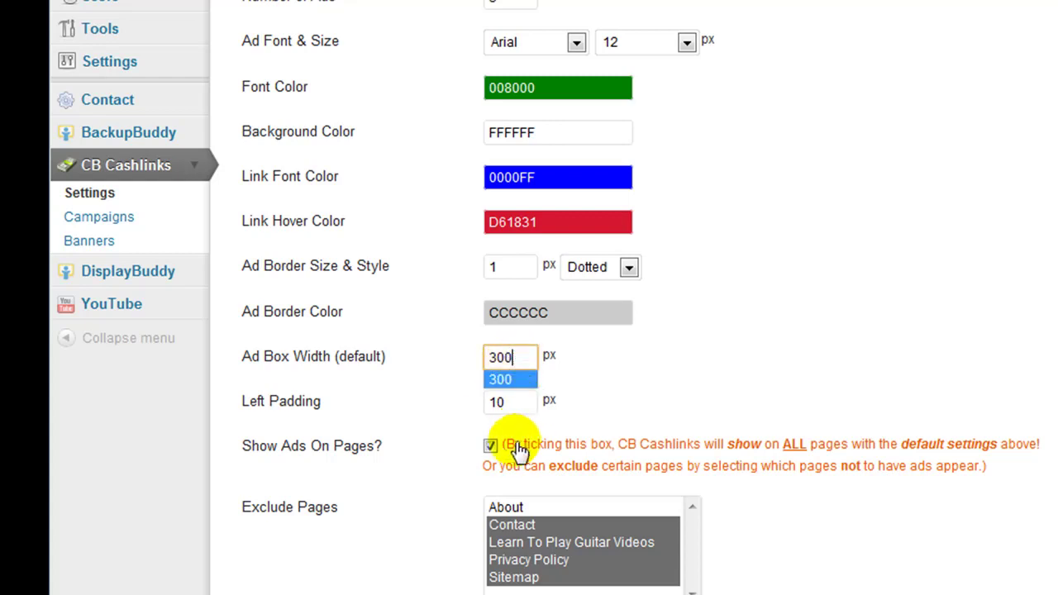
pyautogui.click(615, 405)
pyautogui.click(491, 447)
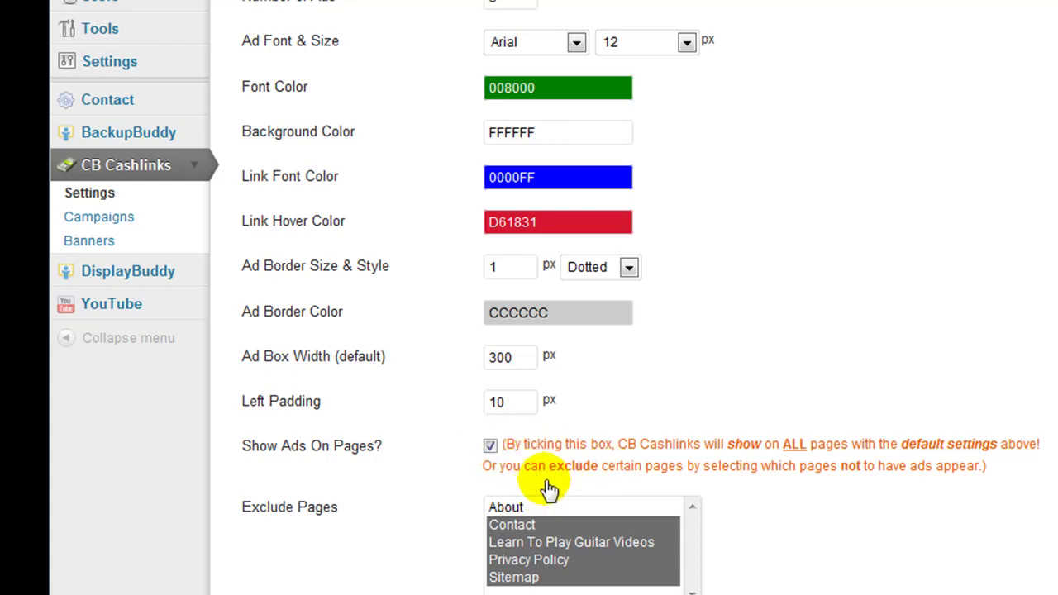
# Exclude the Contact, Learn To Play Guitar Videos, Privacy Policy and Sitemap pages from showing ads.
pyautogui.click(505, 506)
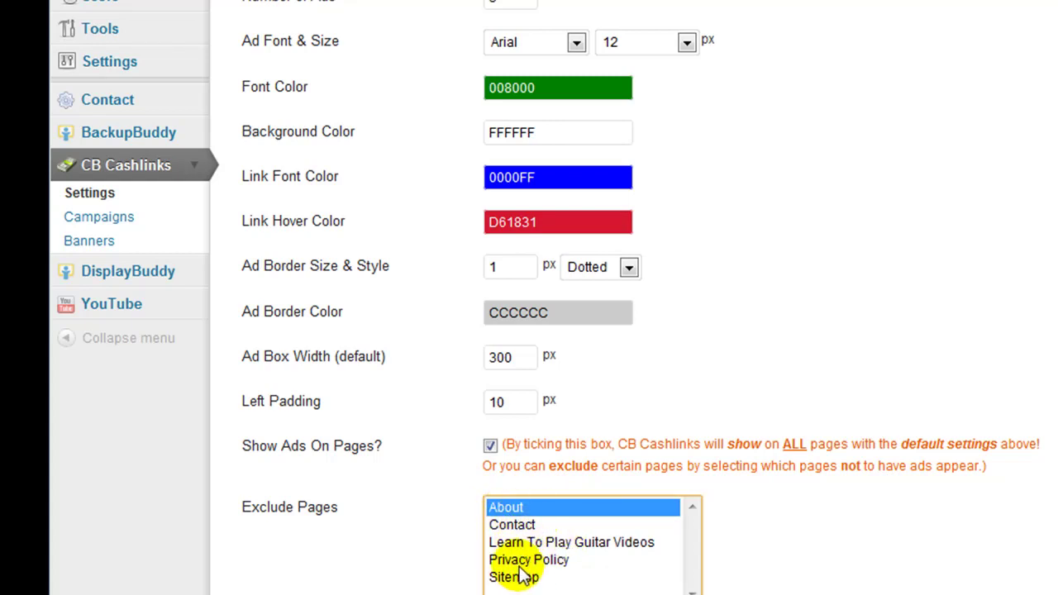
pyautogui.click(529, 542)
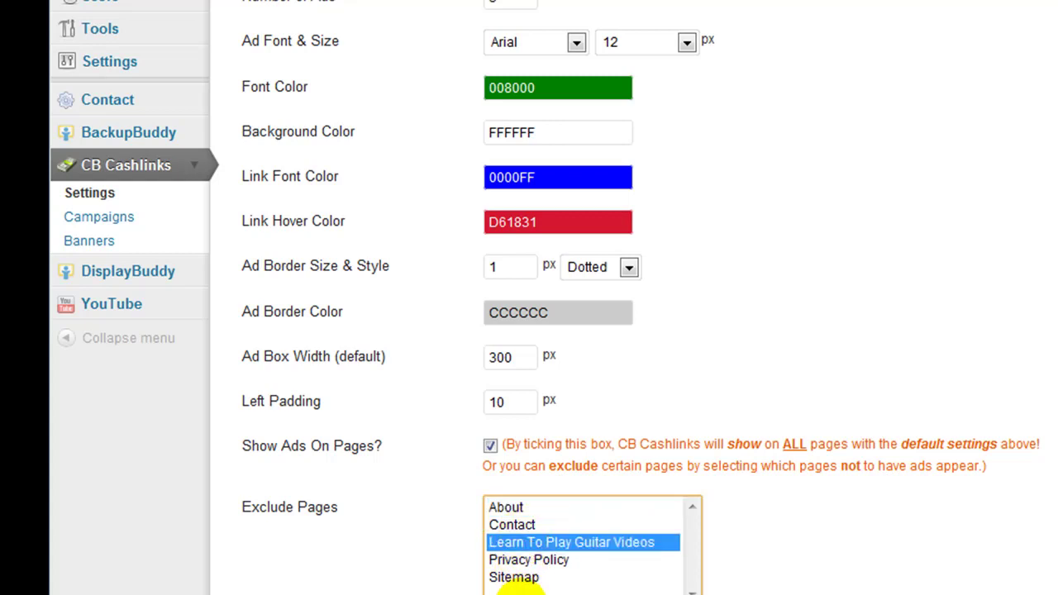
pyautogui.click(531, 525)
pyautogui.keyDown('ctrl'); pyautogui.click(517, 543); pyautogui.keyUp('ctrl')
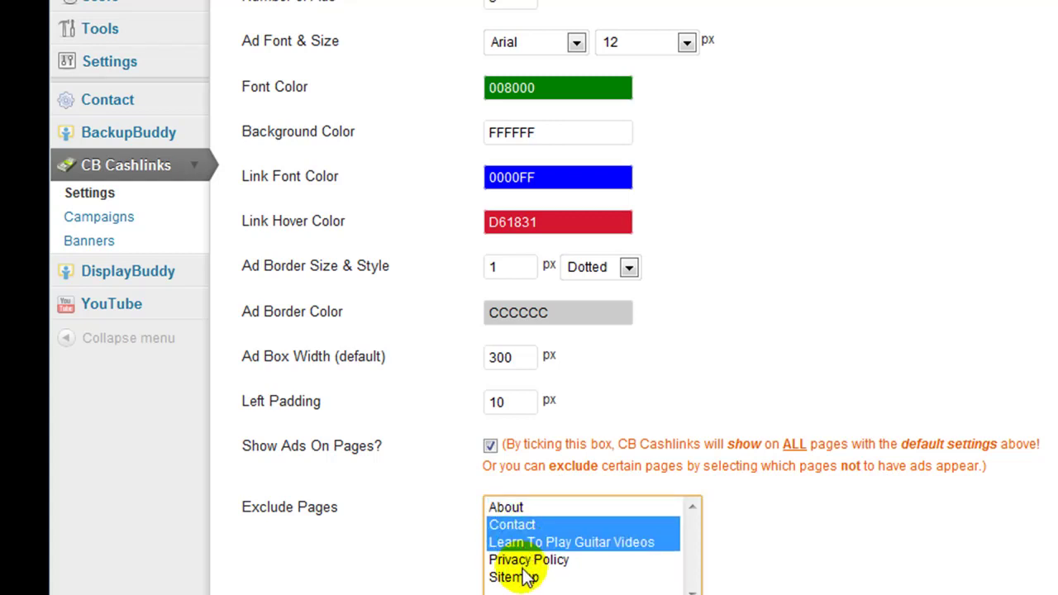
pyautogui.keyDown('ctrl'); pyautogui.click(529, 559); pyautogui.keyUp('ctrl')
pyautogui.keyDown('ctrl'); pyautogui.click(523, 576); pyautogui.keyUp('ctrl')
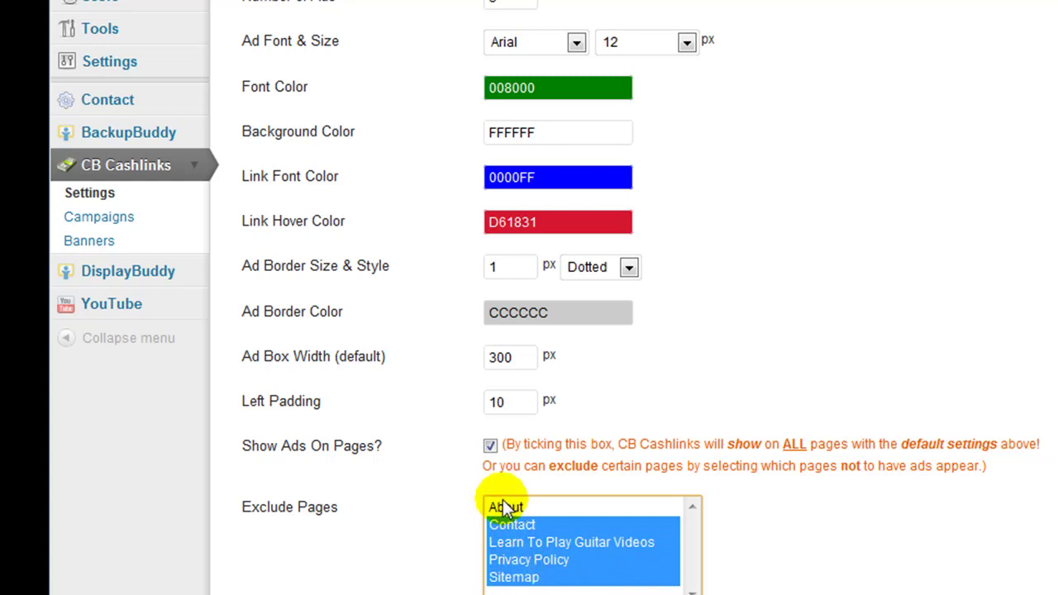
pyautogui.click(519, 530)
pyautogui.keyDown('ctrl'); pyautogui.click(520, 544); pyautogui.keyUp('ctrl')
pyautogui.keyDown('ctrl'); pyautogui.click(521, 563); pyautogui.keyUp('ctrl')
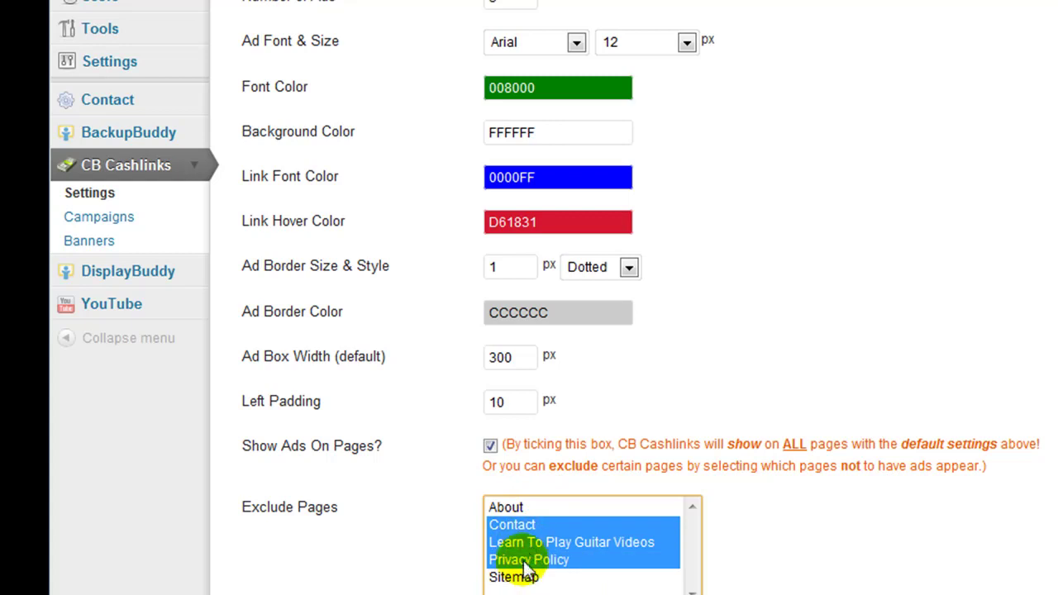
pyautogui.keyDown('ctrl'); pyautogui.click(521, 577); pyautogui.keyUp('ctrl')
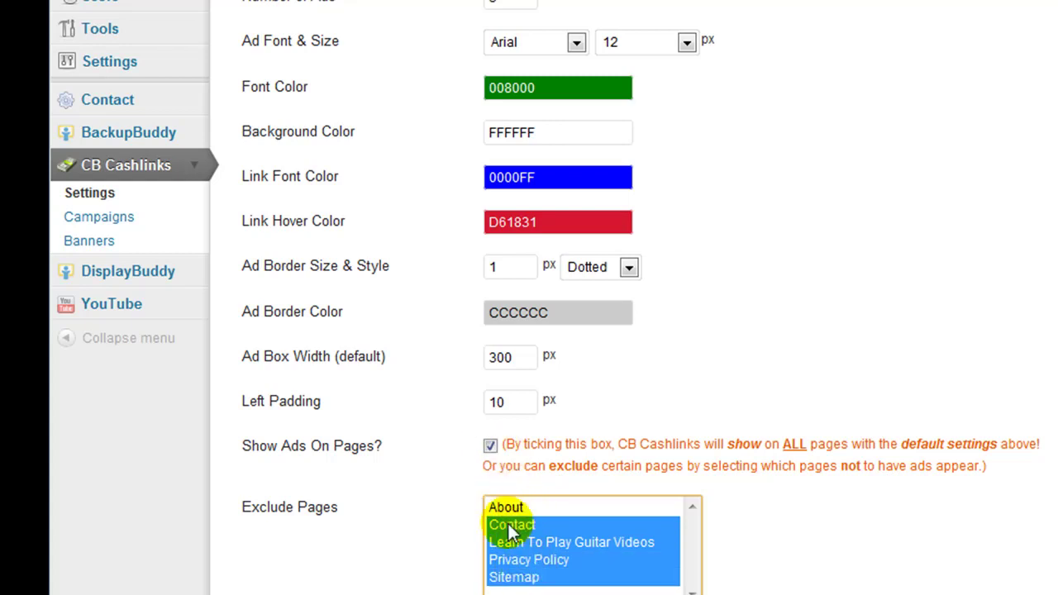
# Examine the post excerpts on the site's homepage and review the Show Ads On Homepage and Ignore Ads with Shortcode options.
pyautogui.scroll(-5, 512, 518)
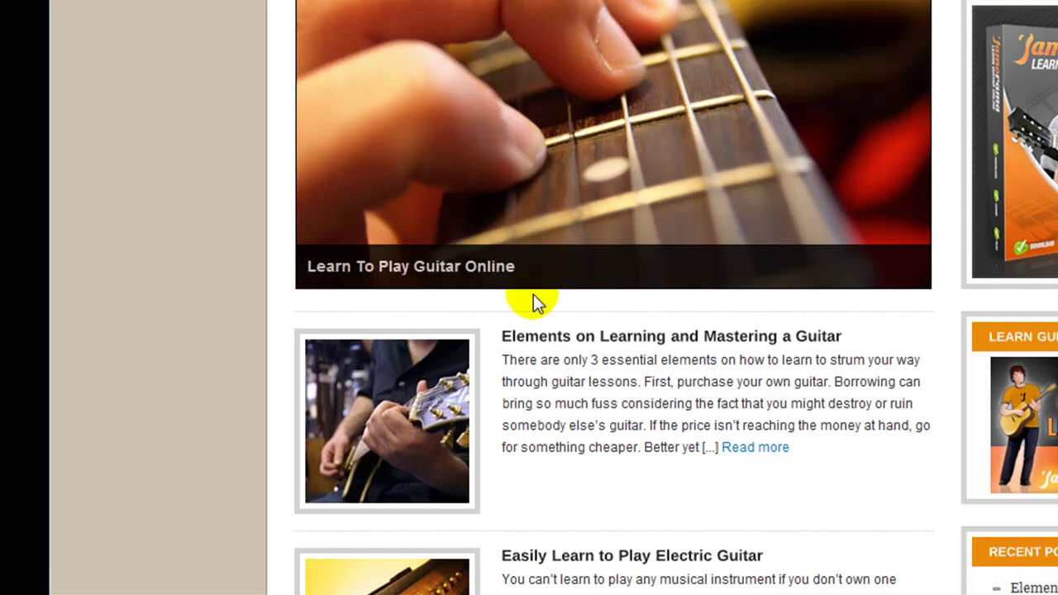
pyautogui.scroll(-3, 587, 355)
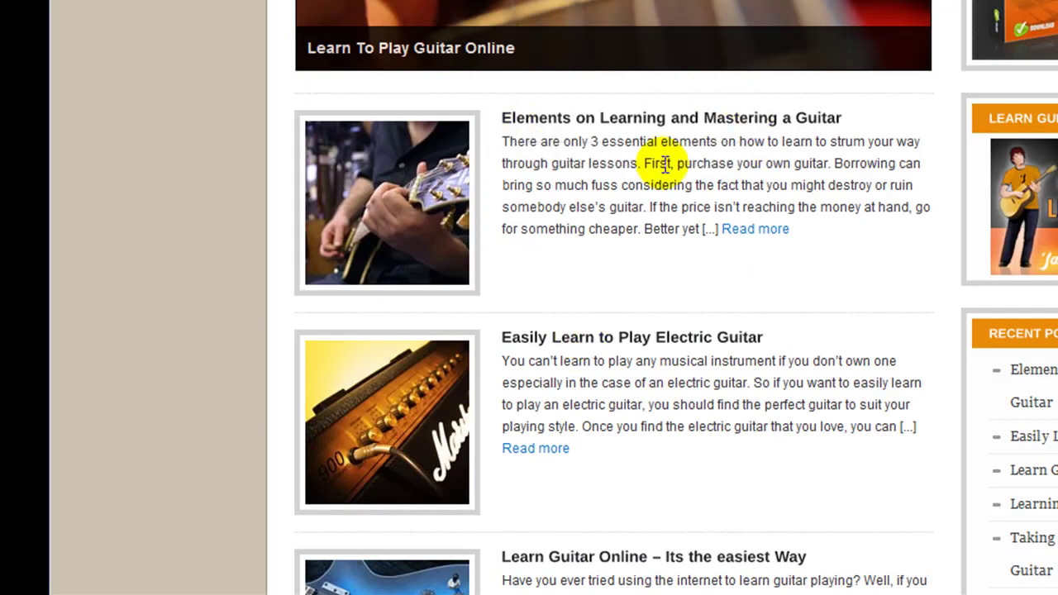
pyautogui.moveTo(501, 142); pyautogui.dragTo(718, 233)
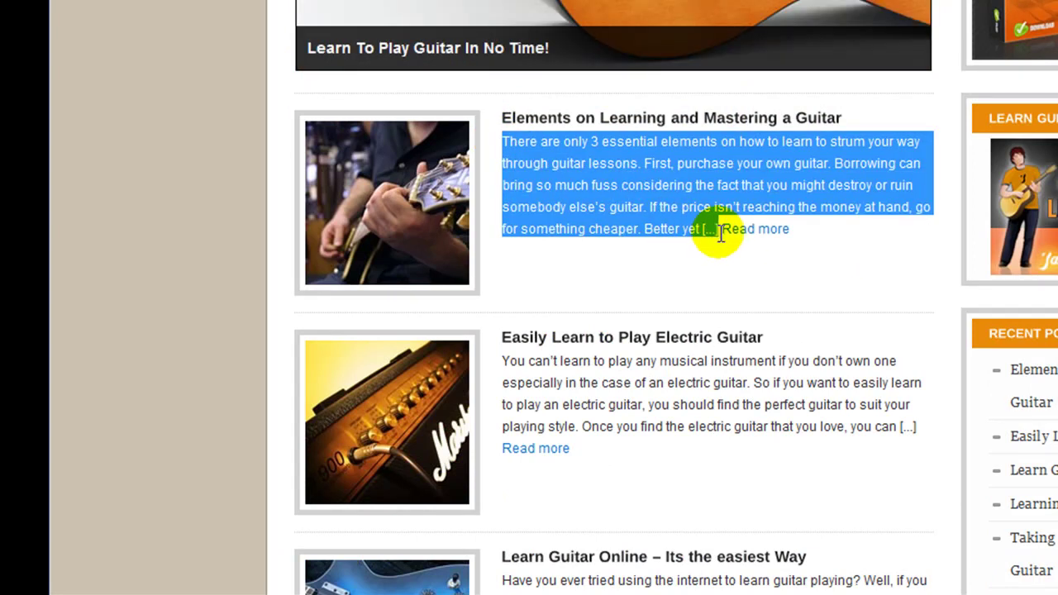
pyautogui.click(591, 177)
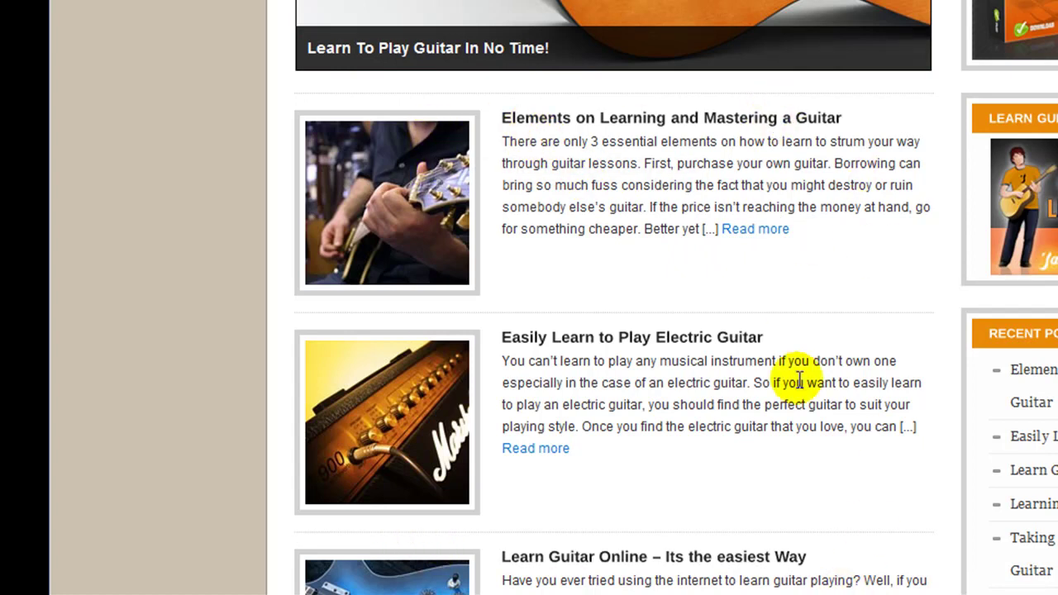
pyautogui.scroll(-1, 621, 240)
pyautogui.scroll(2, 627, 235)
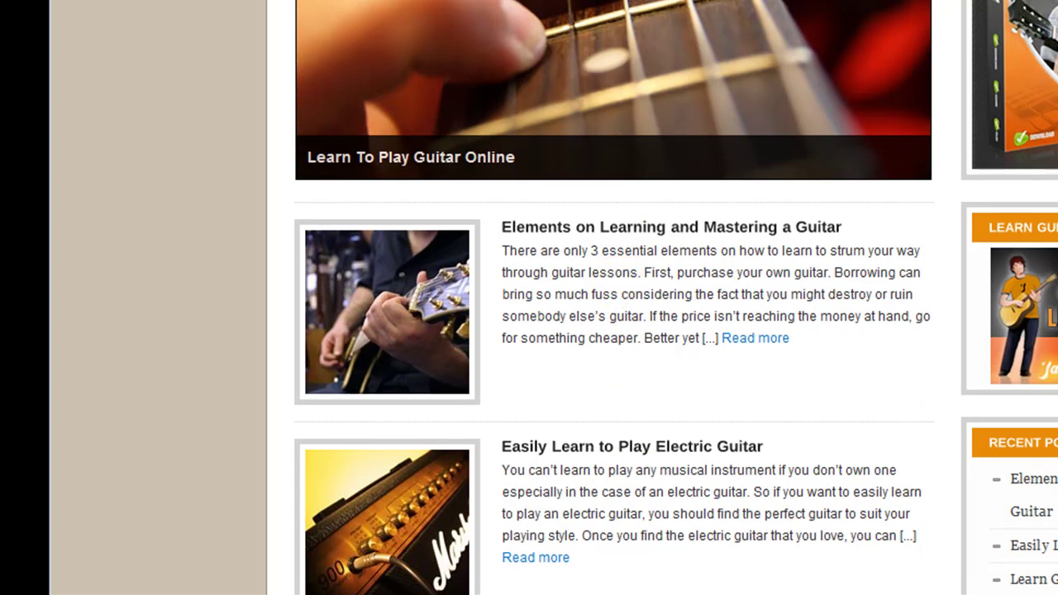
pyautogui.moveTo(453, 260)
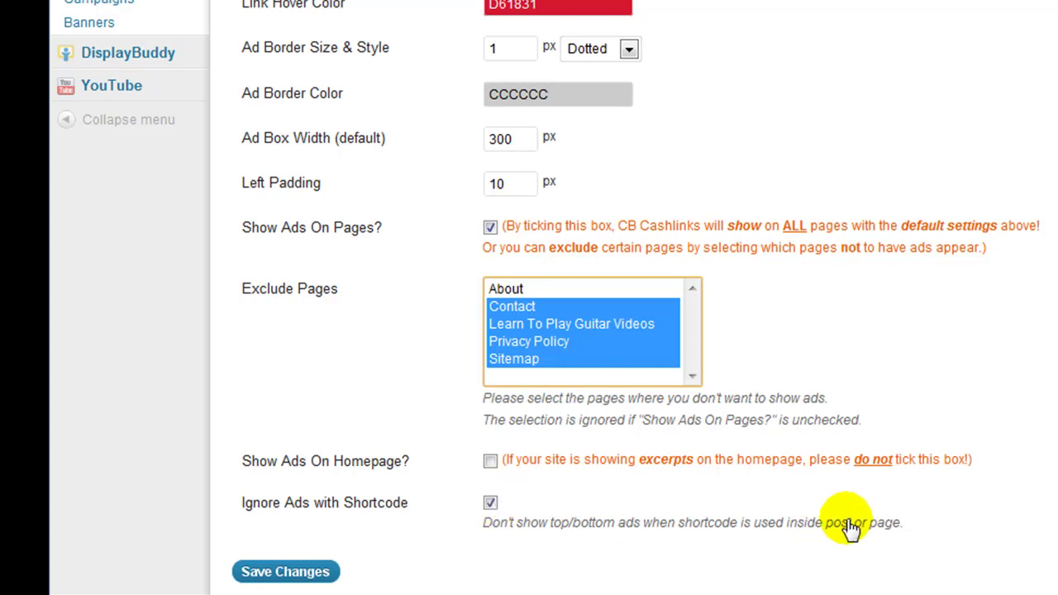
pyautogui.click(481, 504)
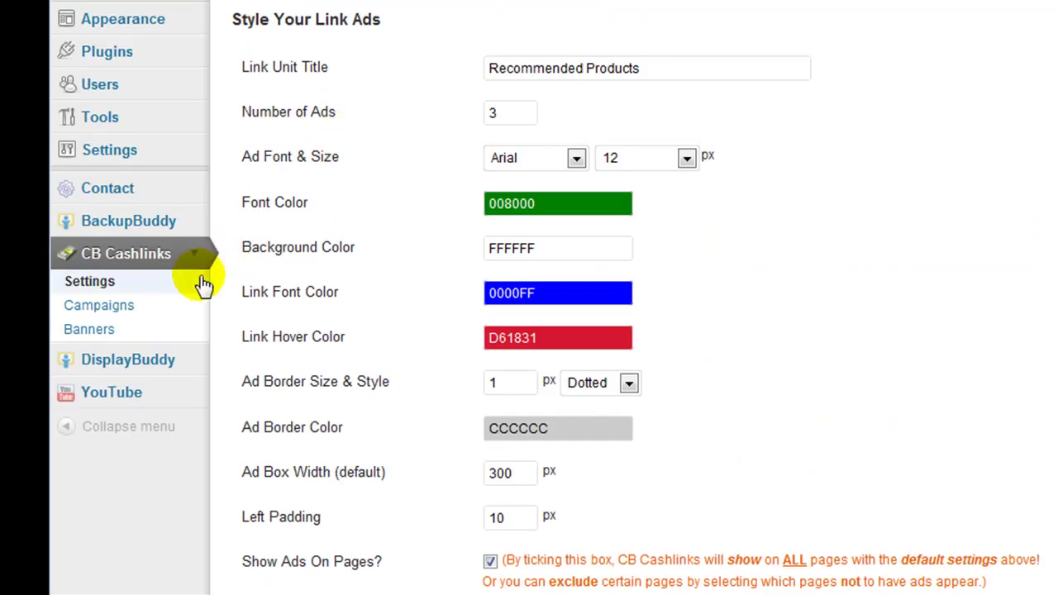
# Open the CB Cashlinks Campaigns page and review the posts in the site's Guitar Lessons category.
pyautogui.scroll(-1, 168, 298)
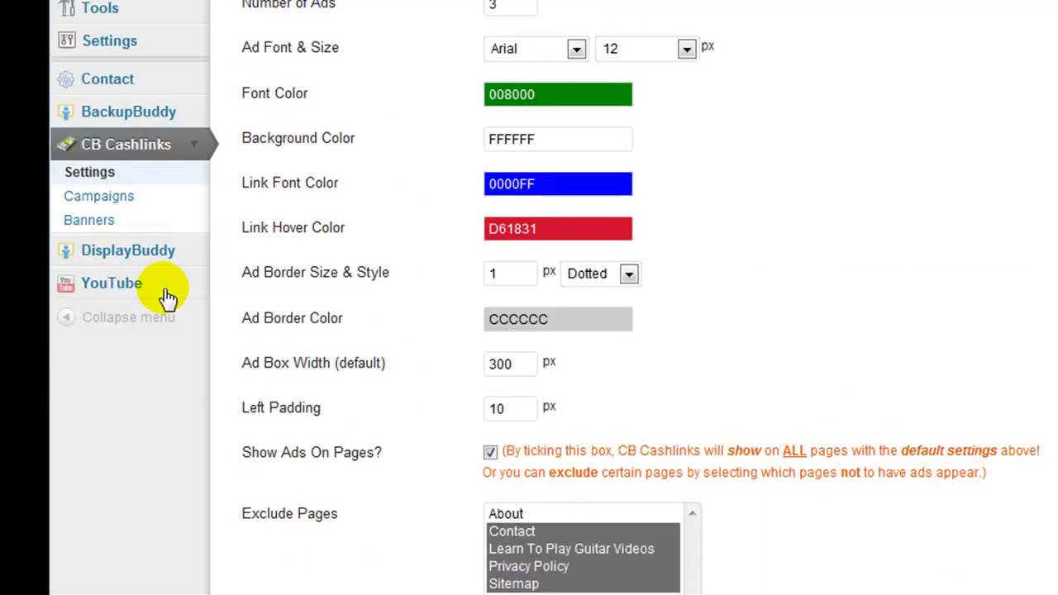
pyautogui.click(131, 196)
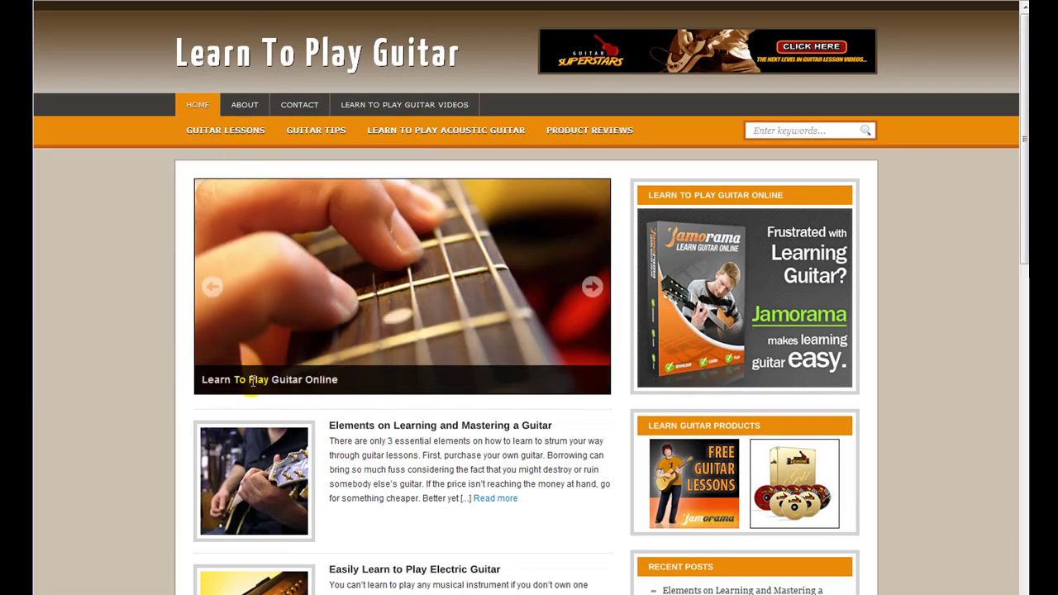
pyautogui.click(251, 137)
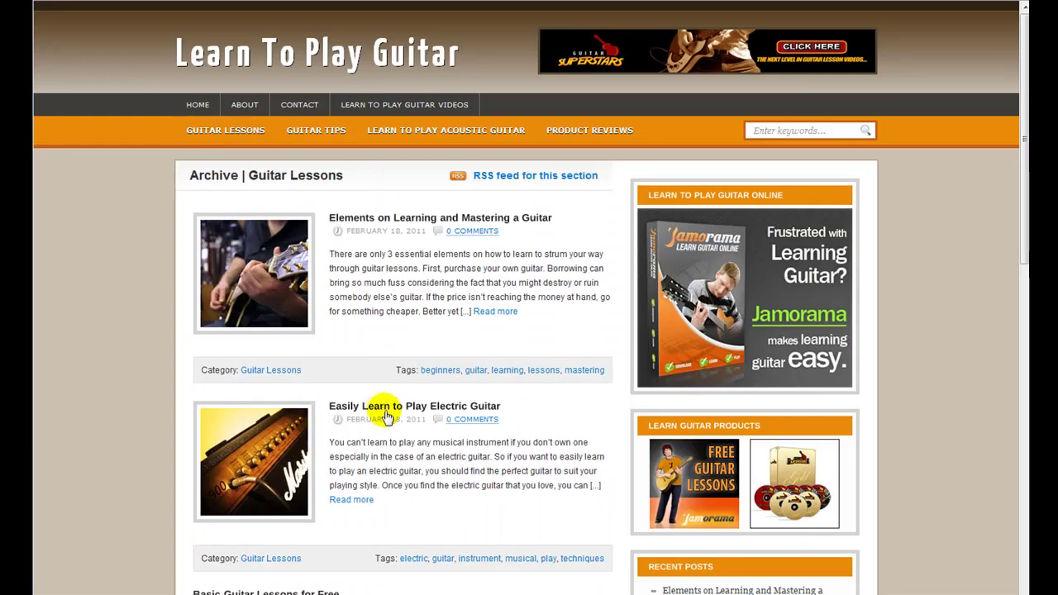
pyautogui.scroll(-3, 371, 260)
pyautogui.scroll(3, 359, 267)
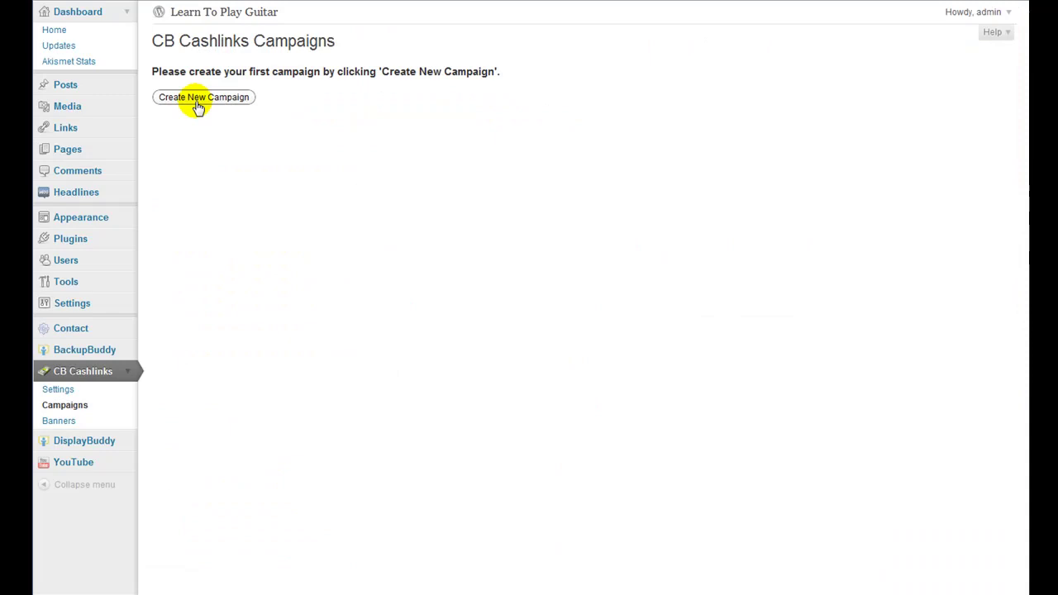
# Create a new CB Cashlinks campaign and name it Guitar Lessons.
pyautogui.click(198, 100)
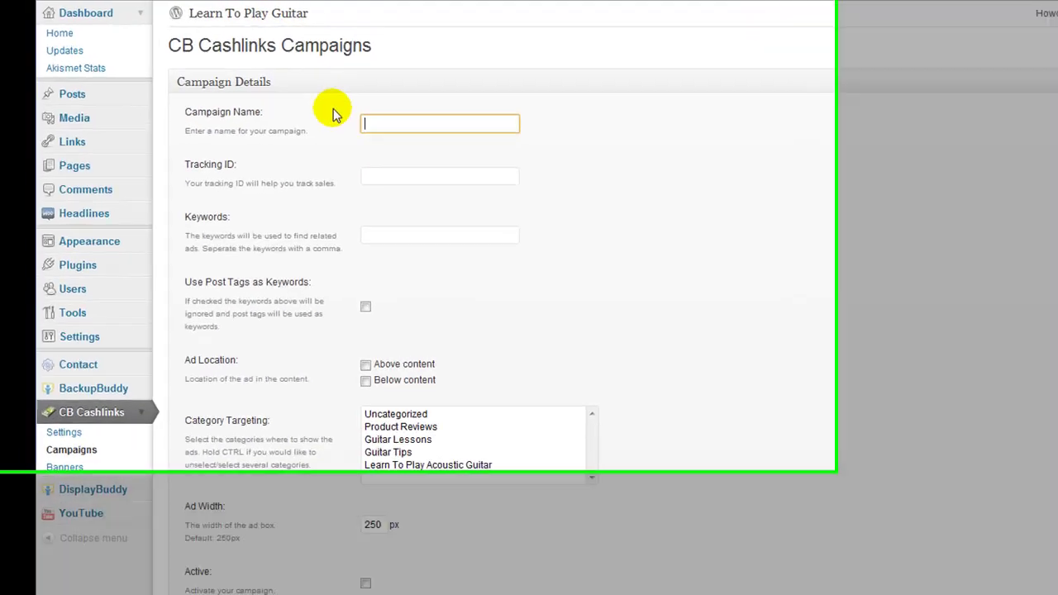
pyautogui.write('G')
pyautogui.write('uitar Le')
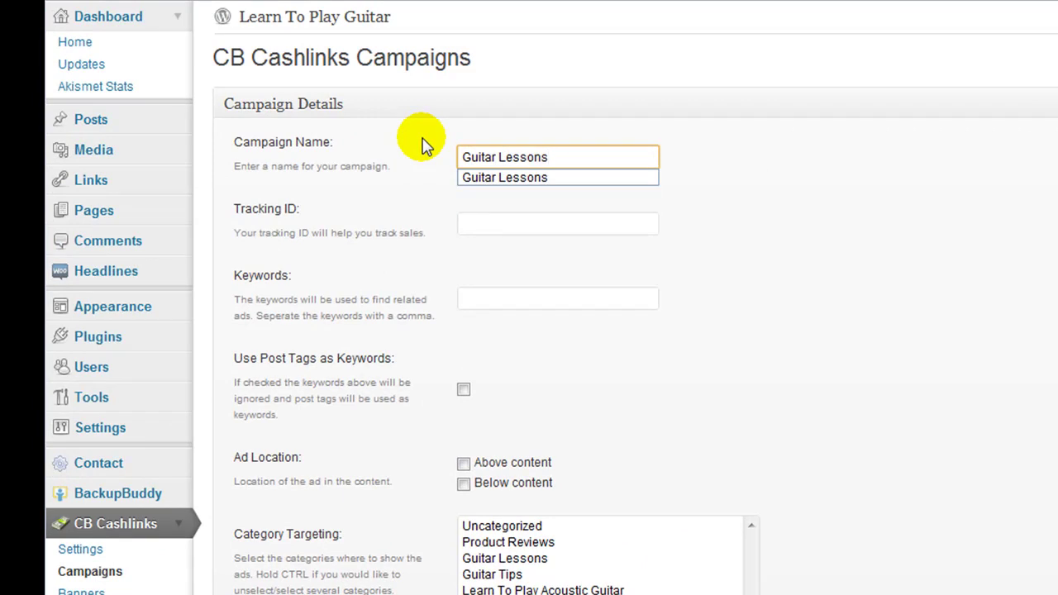
pyautogui.write('ssons')
# Set the campaign's tracking ID to guitar1 and its keywords to "guitar lessons, guitar".
pyautogui.click(488, 222)
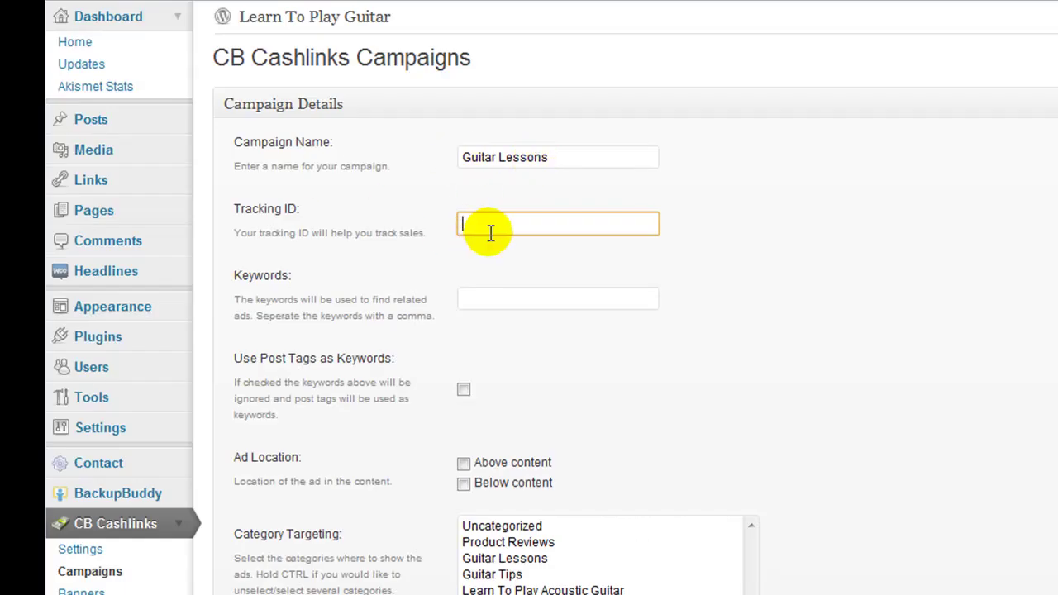
pyautogui.write('guita')
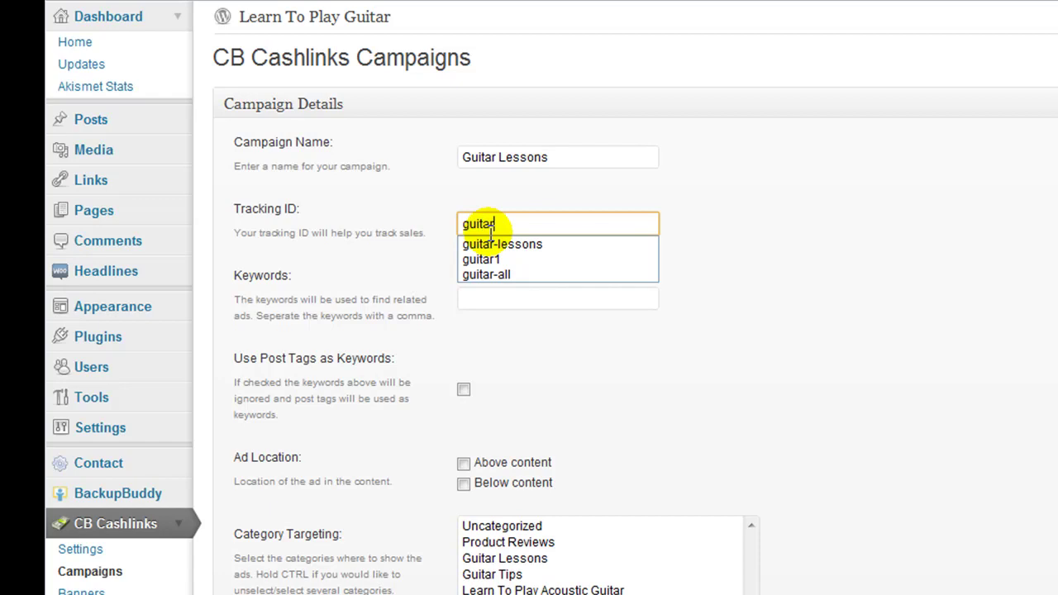
pyautogui.write('r1')
pyautogui.press('Tab')
pyautogui.write('guit')
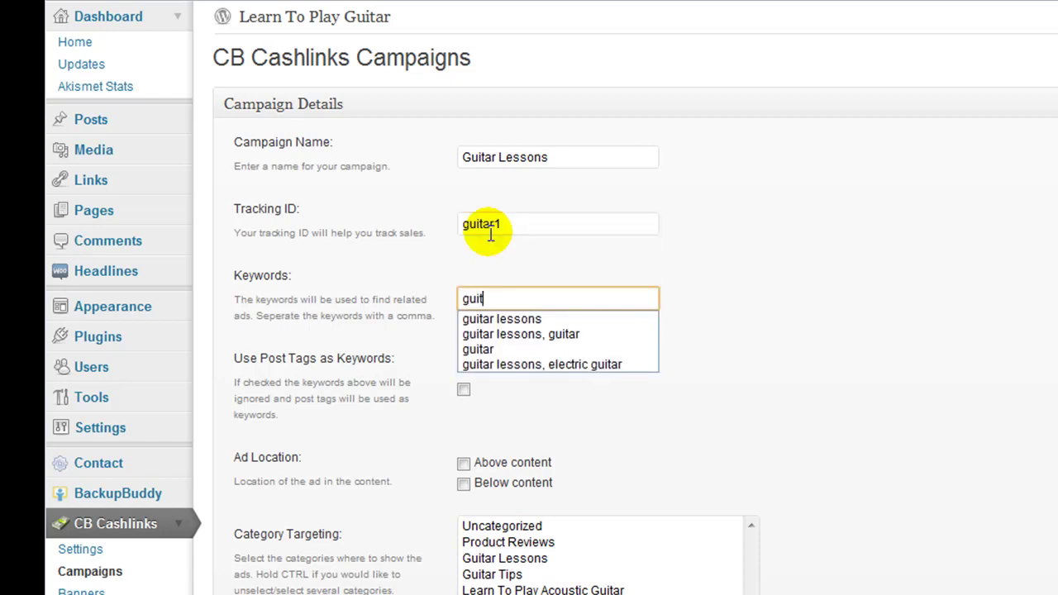
pyautogui.write('ar lessons,')
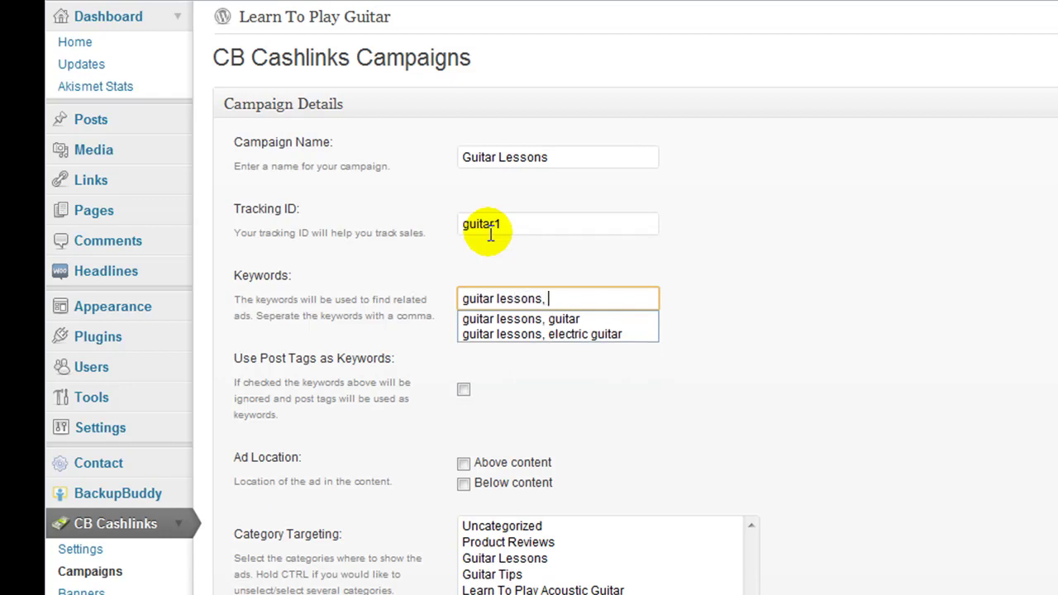
pyautogui.write(' guitar')
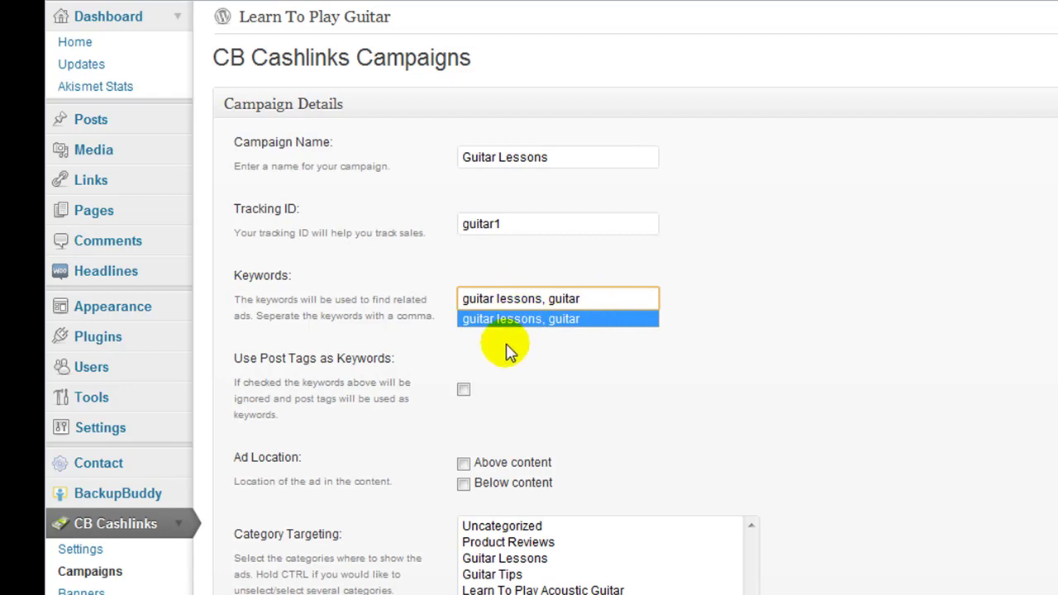
pyautogui.click(525, 359)
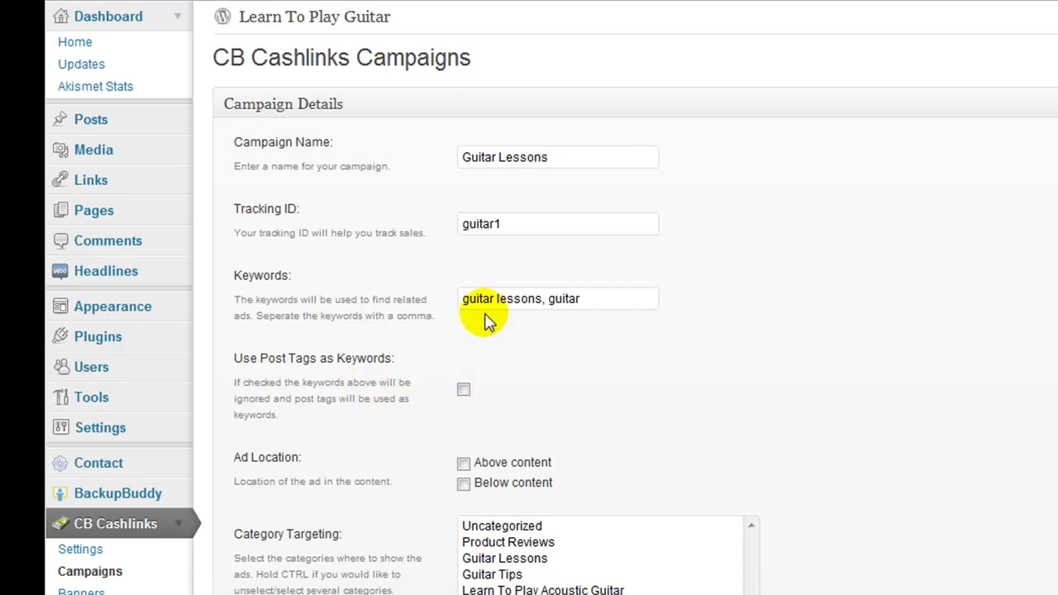
# Try the Use Post Tags as Keywords option and check the post "Elements on Learning and Mastering a Guitar" for its tags.
pyautogui.click(464, 390)
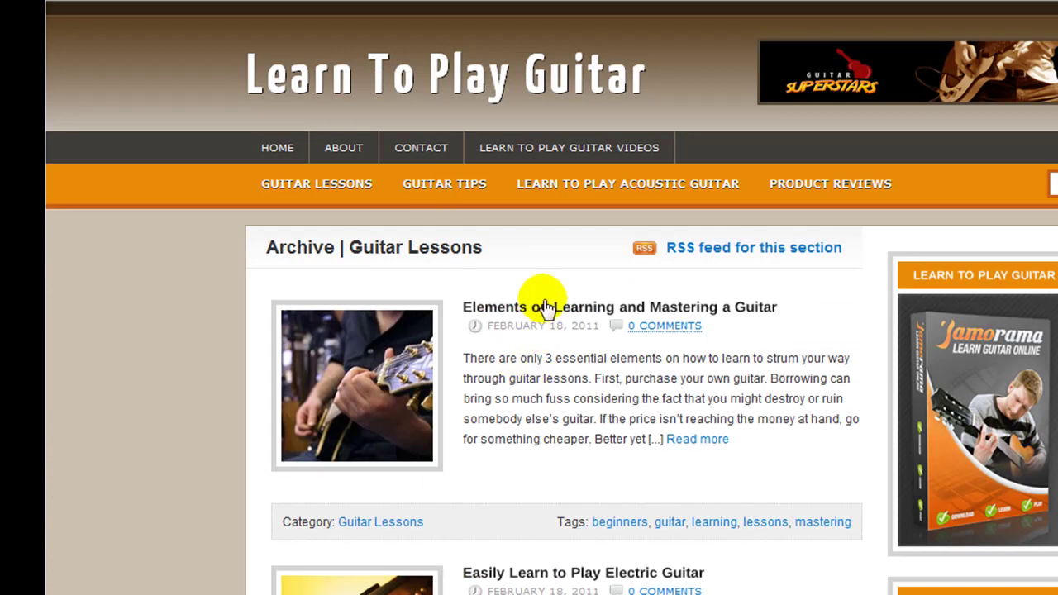
pyautogui.click(546, 307)
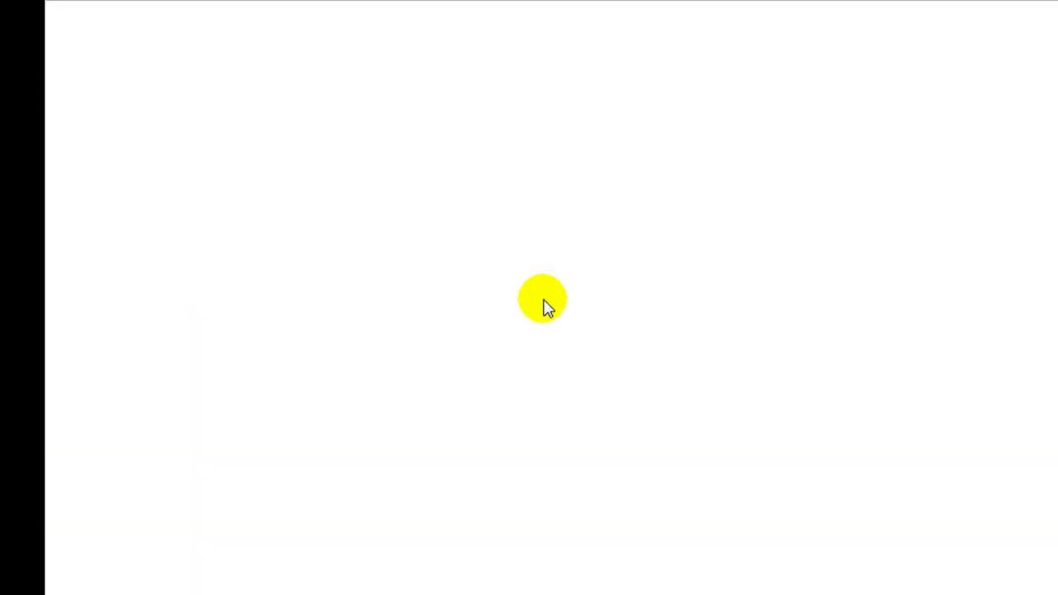
pyautogui.scroll(-10, 544, 363)
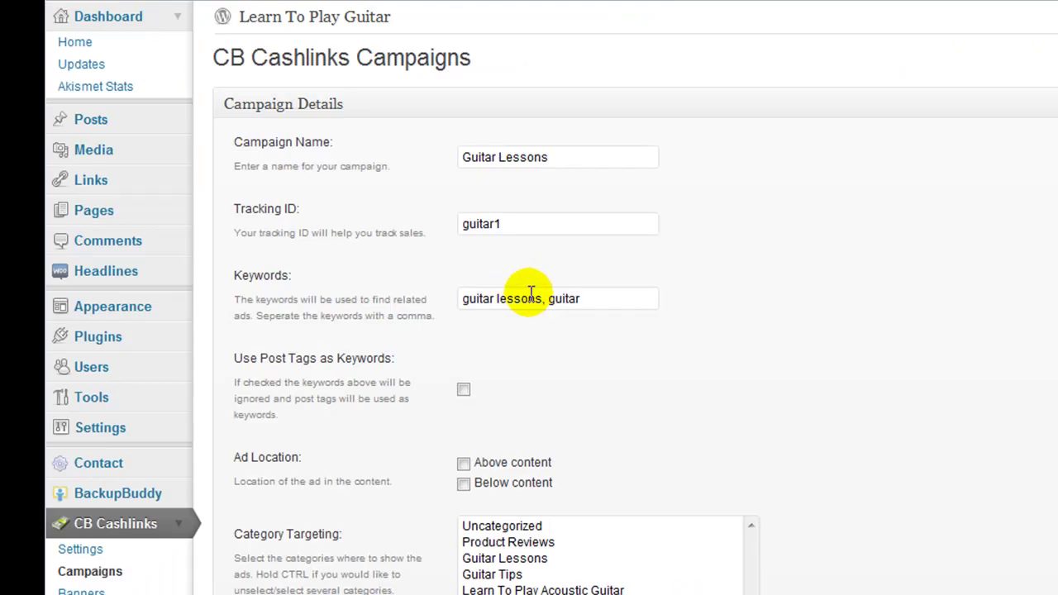
pyautogui.click(464, 389)
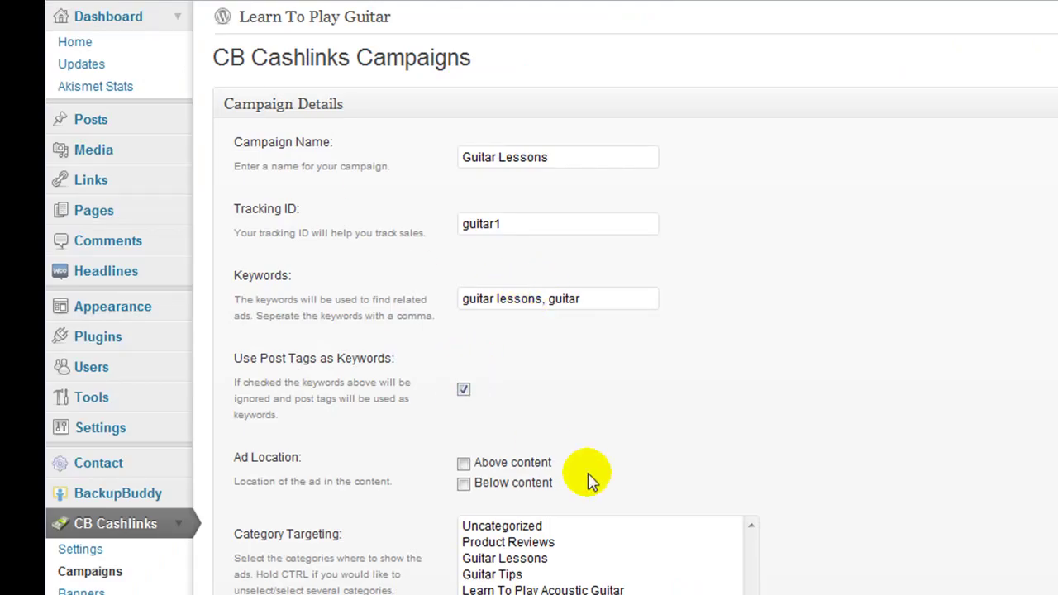
pyautogui.click(463, 391)
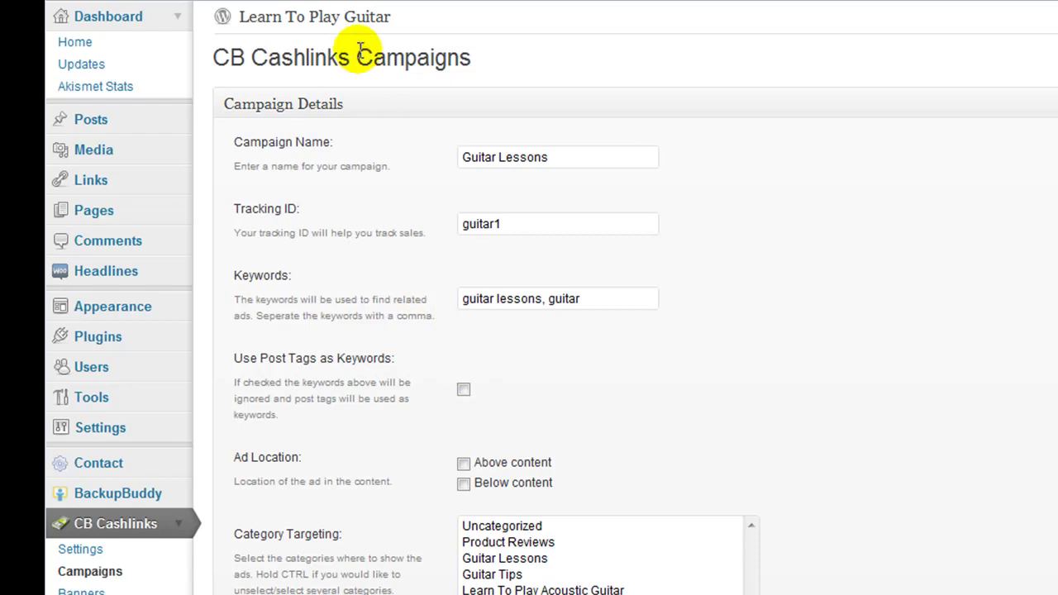
pyautogui.moveTo(581, 298); pyautogui.dragTo(463, 322)
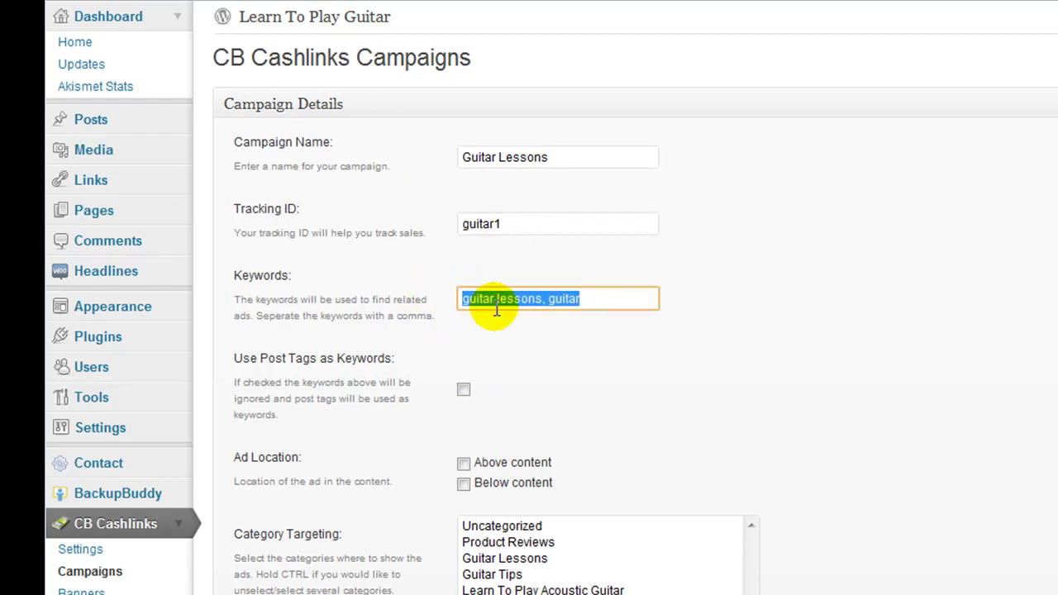
pyautogui.click(554, 355)
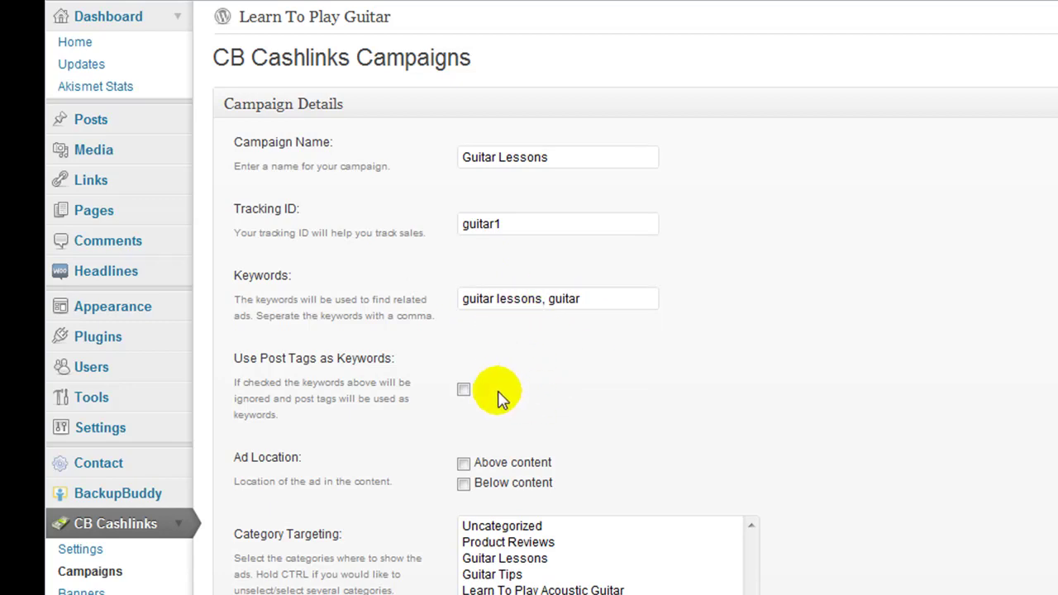
# Place the campaign's ads above and below the content and target the Guitar Lessons category.
pyautogui.click(464, 484)
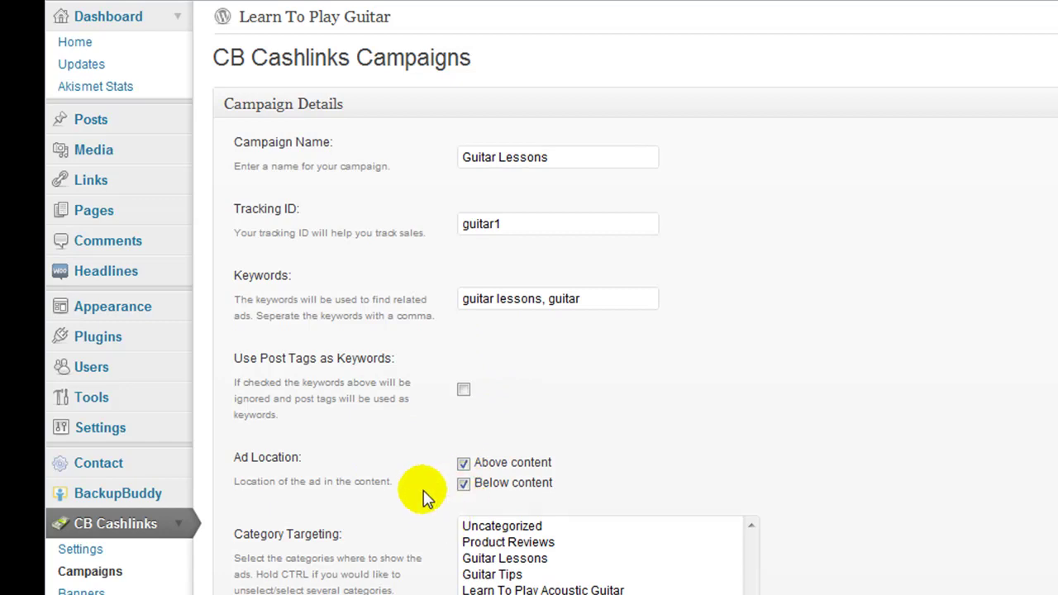
pyautogui.scroll(-3, 432, 508)
pyautogui.click(492, 429)
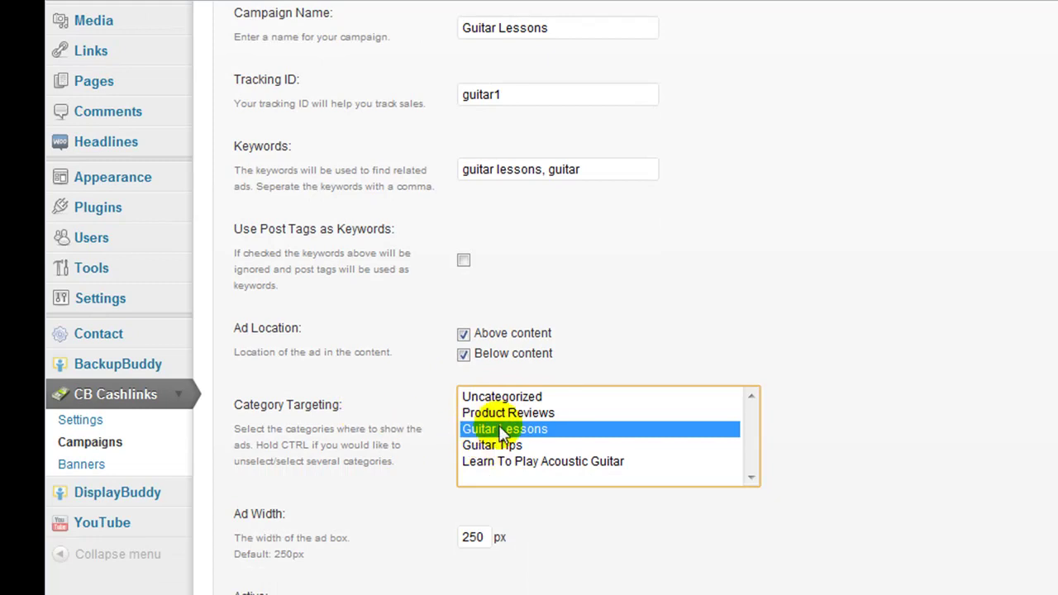
# Activate the campaign with an ad width of 250 px and add it to the campaign list.
pyautogui.doubleClick(473, 536)
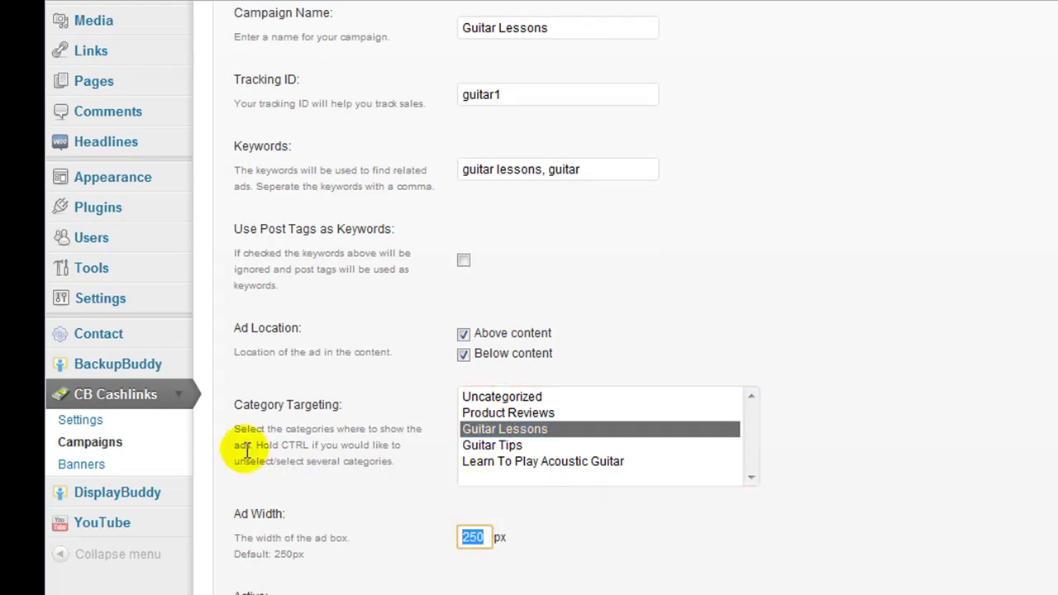
pyautogui.scroll(-3, 472, 359)
pyautogui.doubleClick(479, 293)
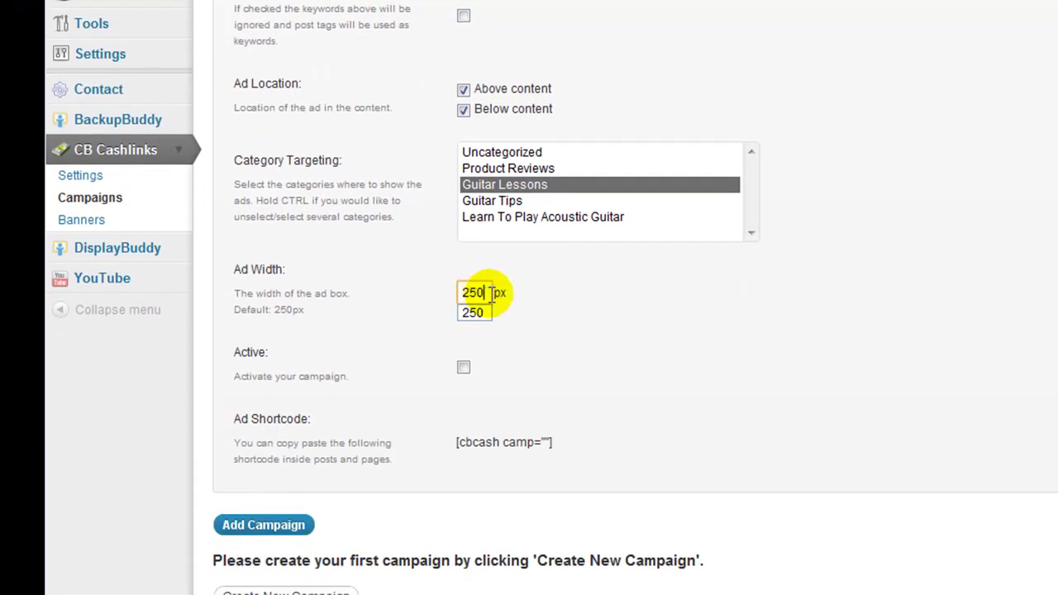
pyautogui.moveTo(486, 293); pyautogui.dragTo(442, 295)
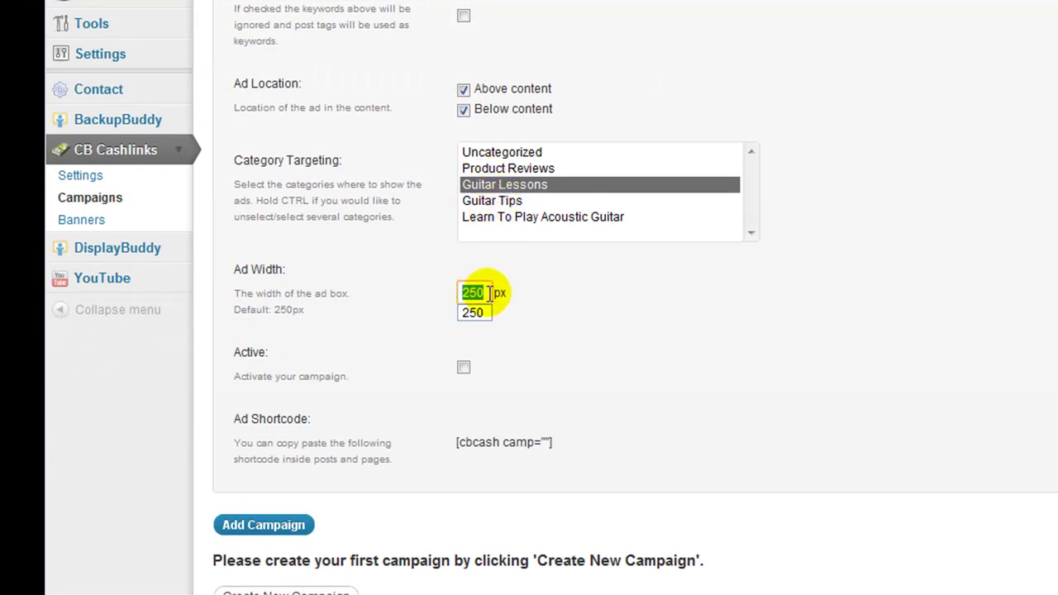
pyautogui.click(464, 367)
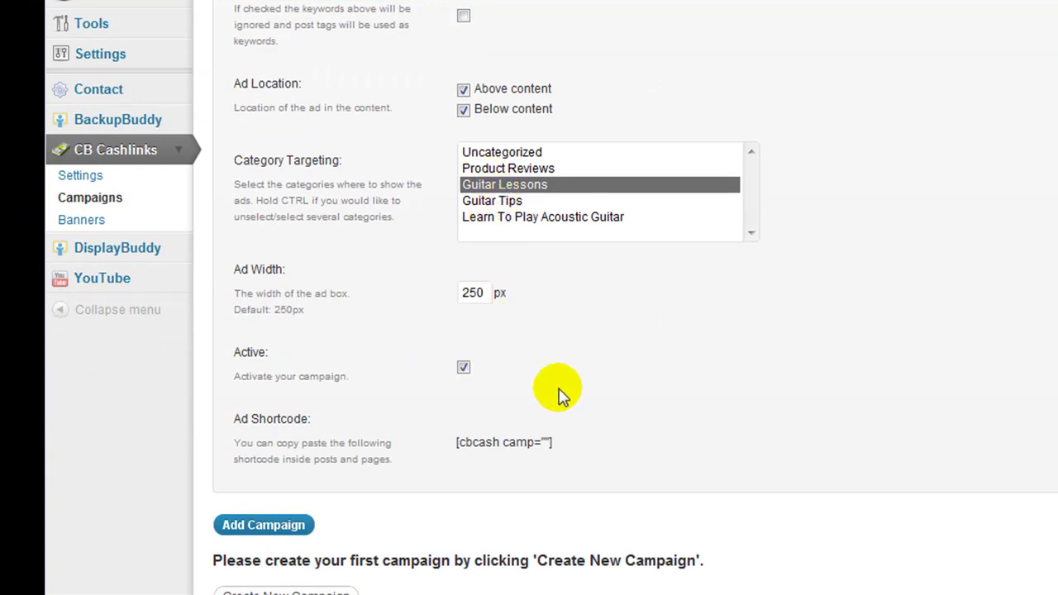
pyautogui.scroll(3, 503, 399)
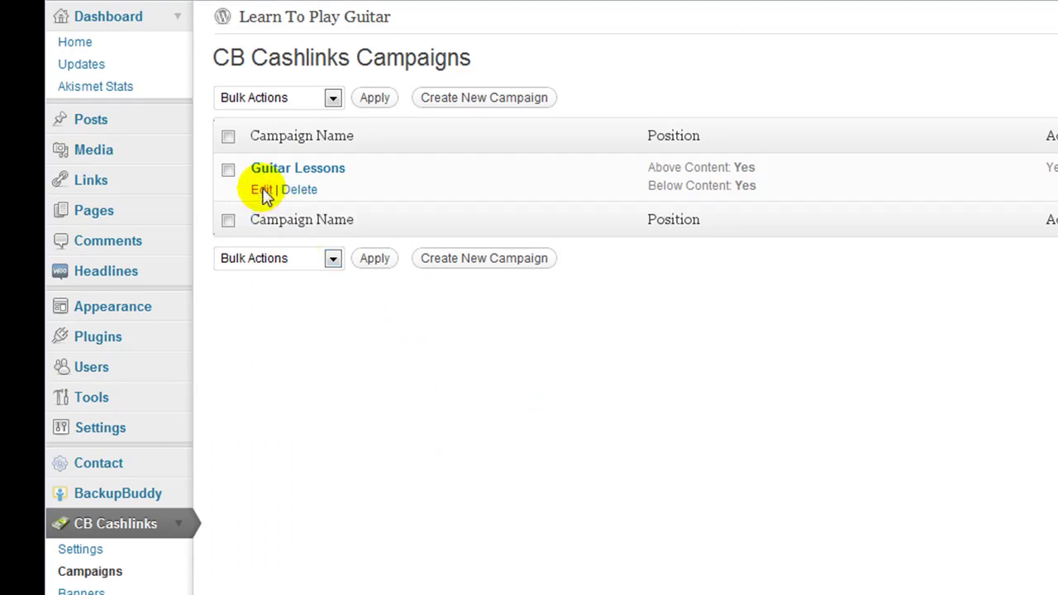
# Open the Guitar Lessons campaign for editing and copy its ad shortcode.
pyautogui.click(304, 175)
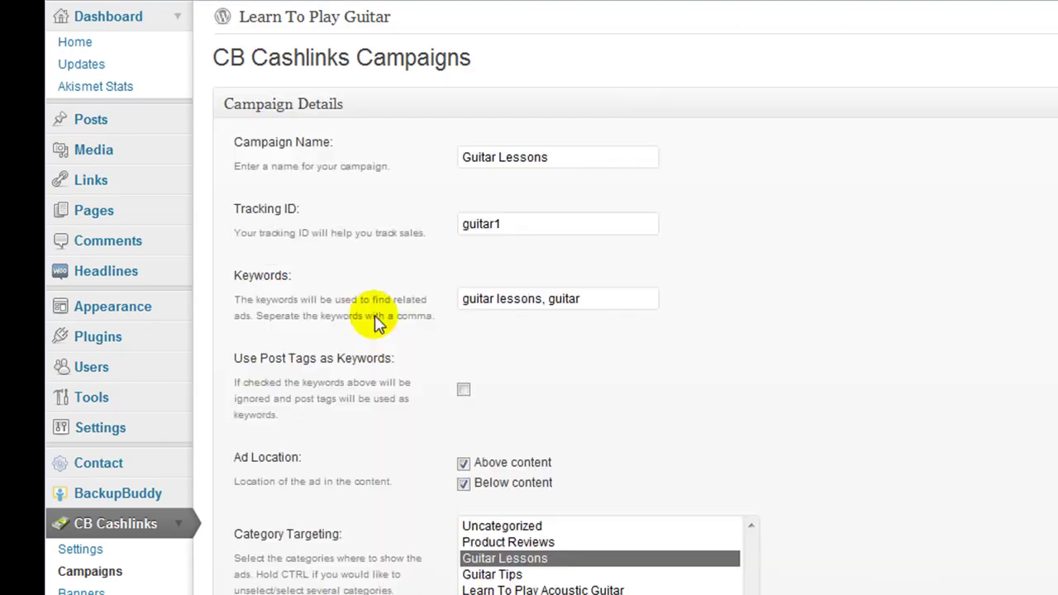
pyautogui.scroll(-4, 453, 512)
pyautogui.moveTo(457, 501); pyautogui.dragTo(644, 507)
pyautogui.rightClick(558, 498)
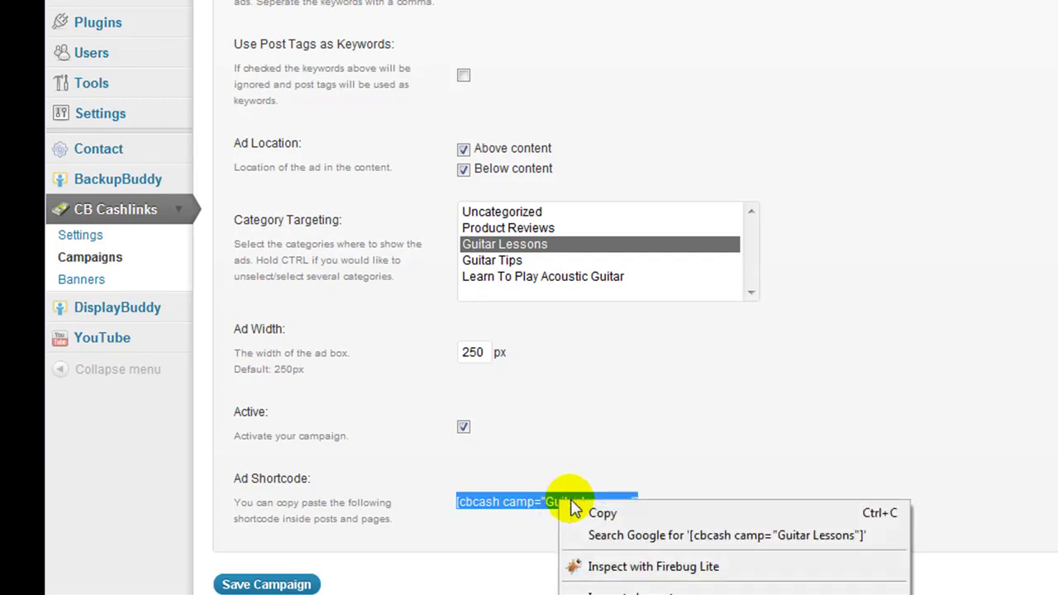
pyautogui.click(593, 511)
pyautogui.click(591, 566)
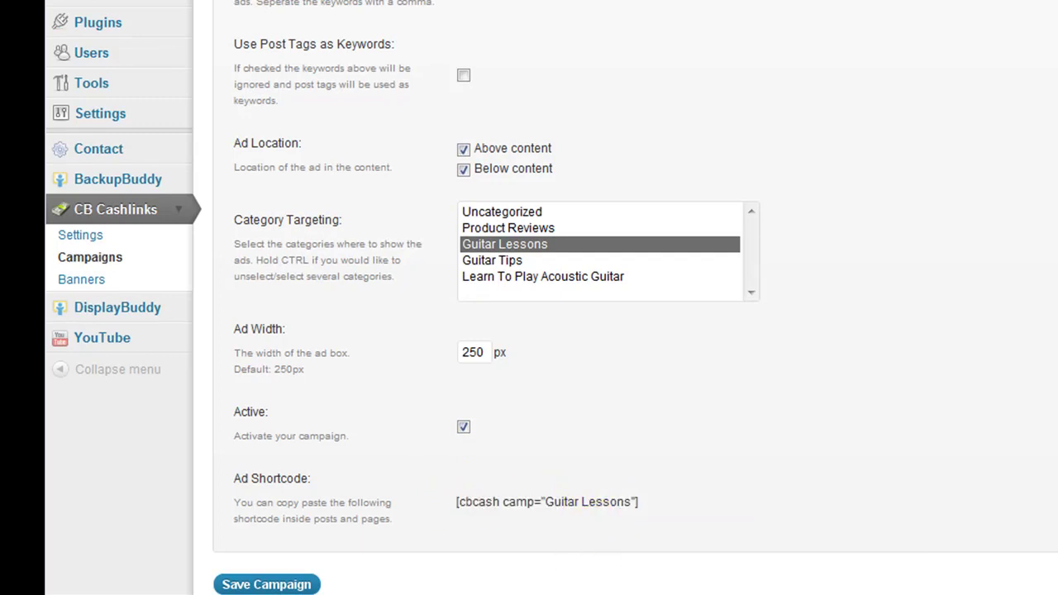
# Switch to the text editor and paste the shortcode [cbcash camp="Guitar Lessons"] below the Amazon Store Javascript code, returning to the browser.
pyautogui.hotkey('alt', 'Tab')
pyautogui.moveTo(295, 261); pyautogui.dragTo(54, 261)
pyautogui.press('Right')
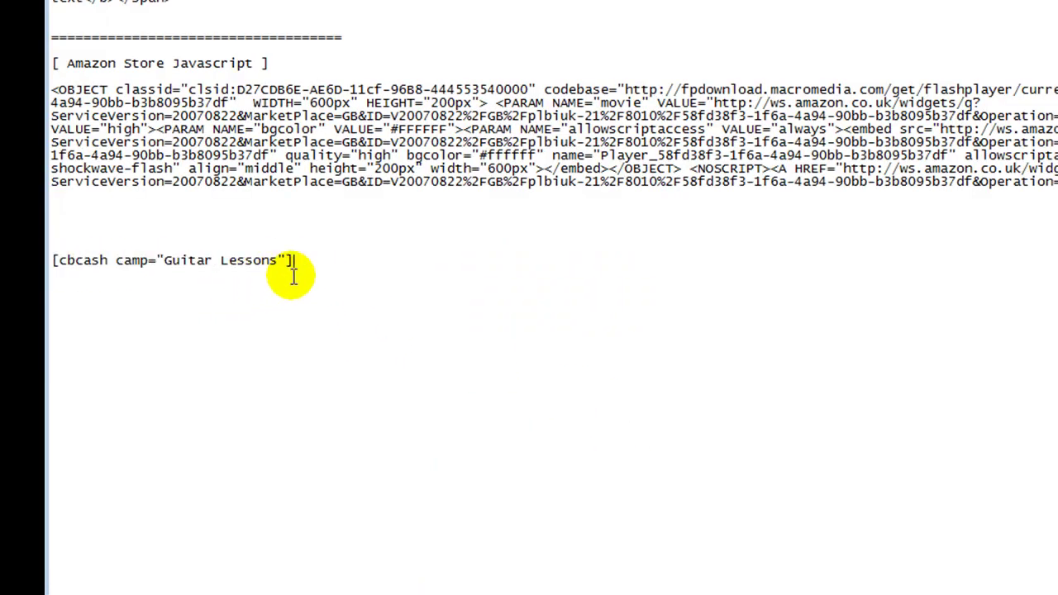
pyautogui.hotkey('alt', 'Tab')
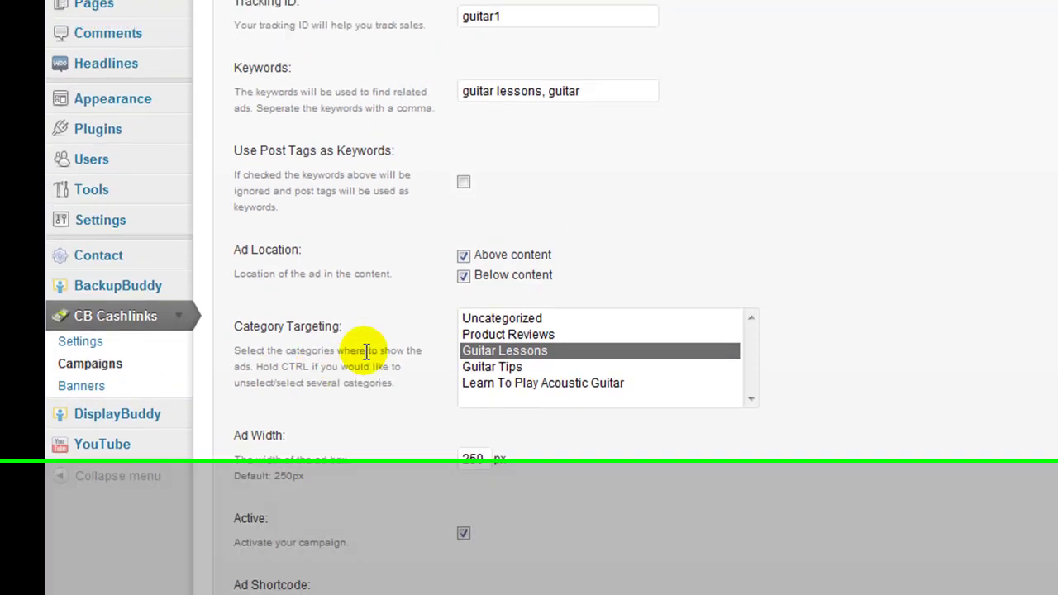
# Create a new CB Cashlinks banner and name it Guitar Lessons.
pyautogui.click(144, 285)
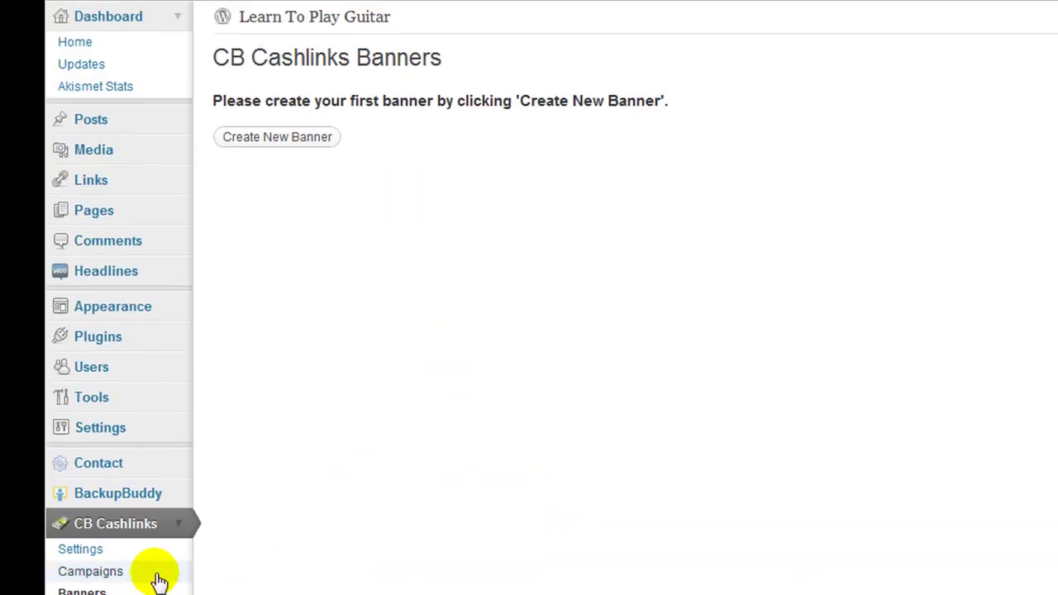
pyautogui.click(275, 139)
pyautogui.click(520, 156)
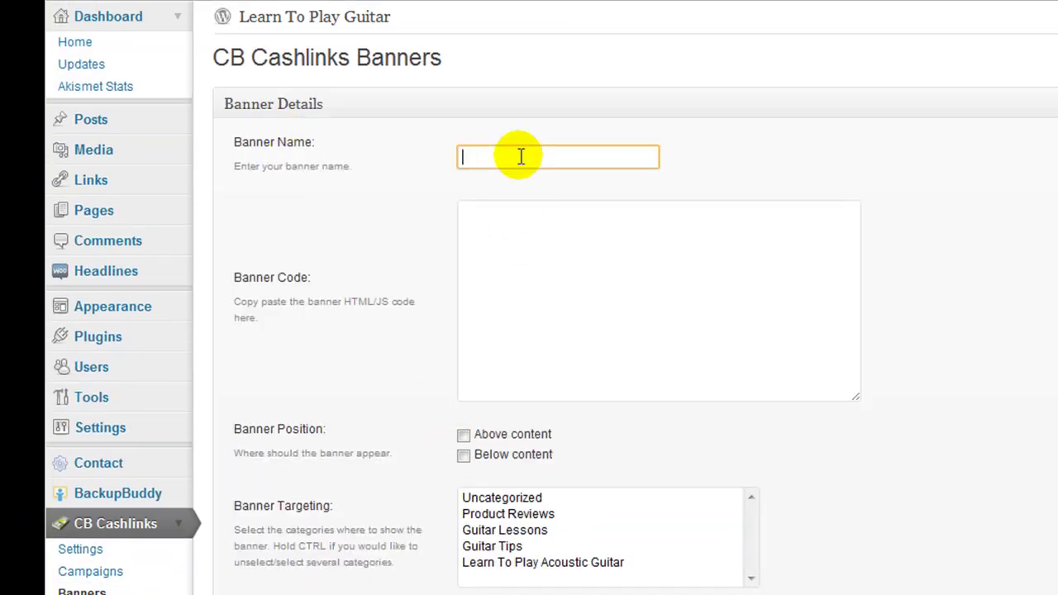
pyautogui.write('Guita')
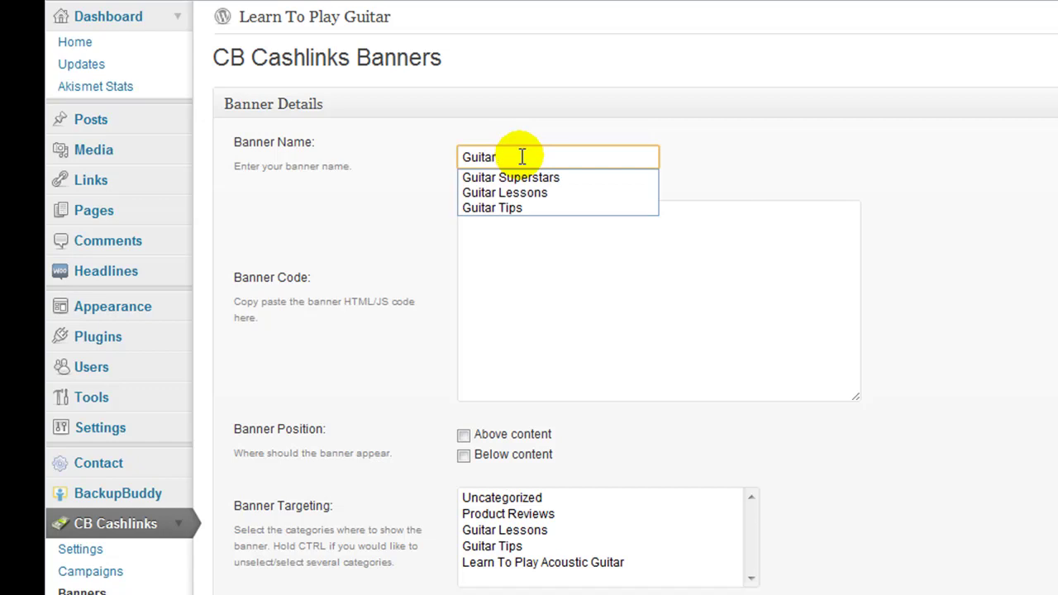
pyautogui.write('r Le')
pyautogui.press('Tab')
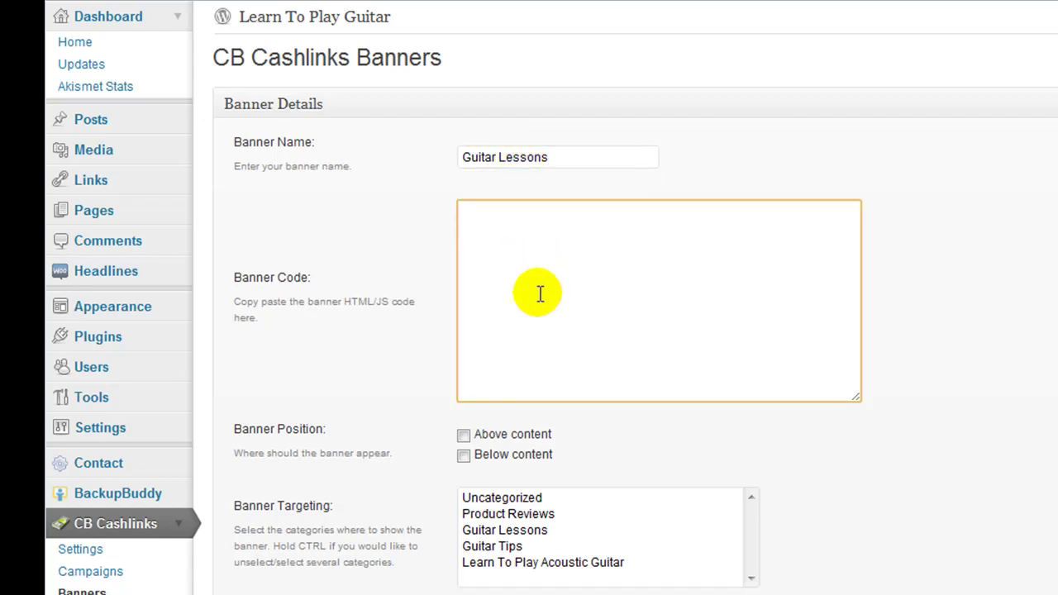
# Switch to the text editor, highlight the AdSense and Aweber Javascript codes as banner examples, and return to the banner form.
pyautogui.hotkey('alt', 'Tab')
pyautogui.scroll(12, 483, 409)
pyautogui.moveTo(182, 514); pyautogui.dragTo(51, 307)
pyautogui.scroll(-5, 248, 479)
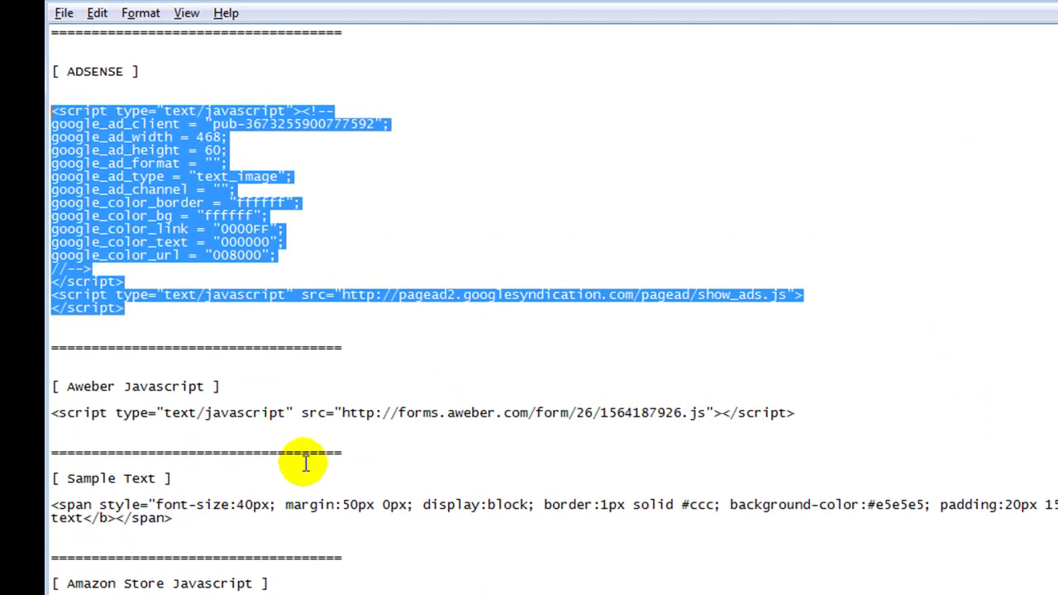
pyautogui.click(790, 413)
pyautogui.keyDown('shift'); pyautogui.click(51, 413); pyautogui.keyUp('shift')
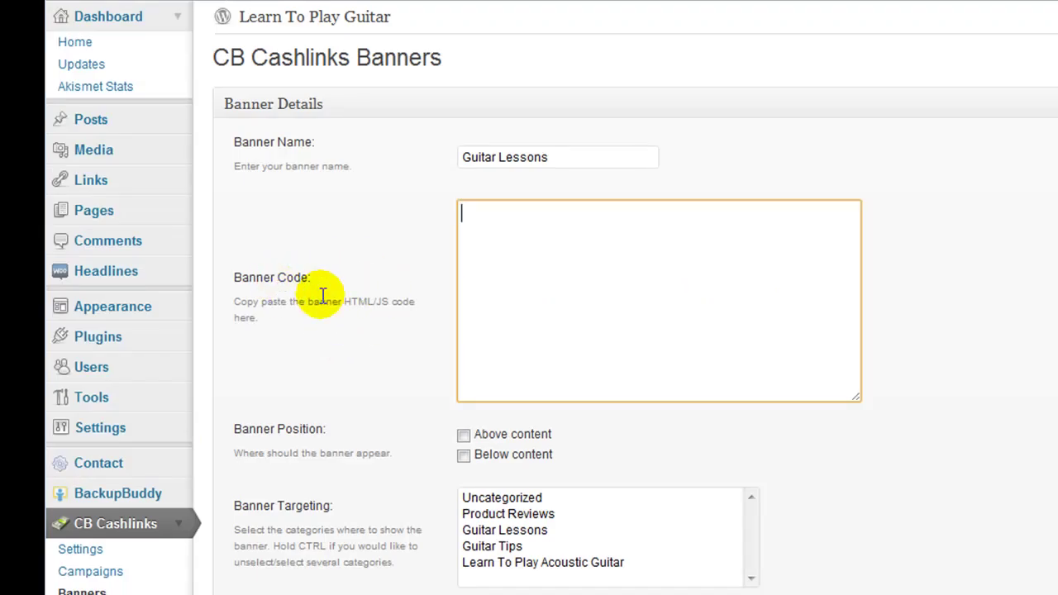
pyautogui.doubleClick(378, 302)
pyautogui.click(469, 255)
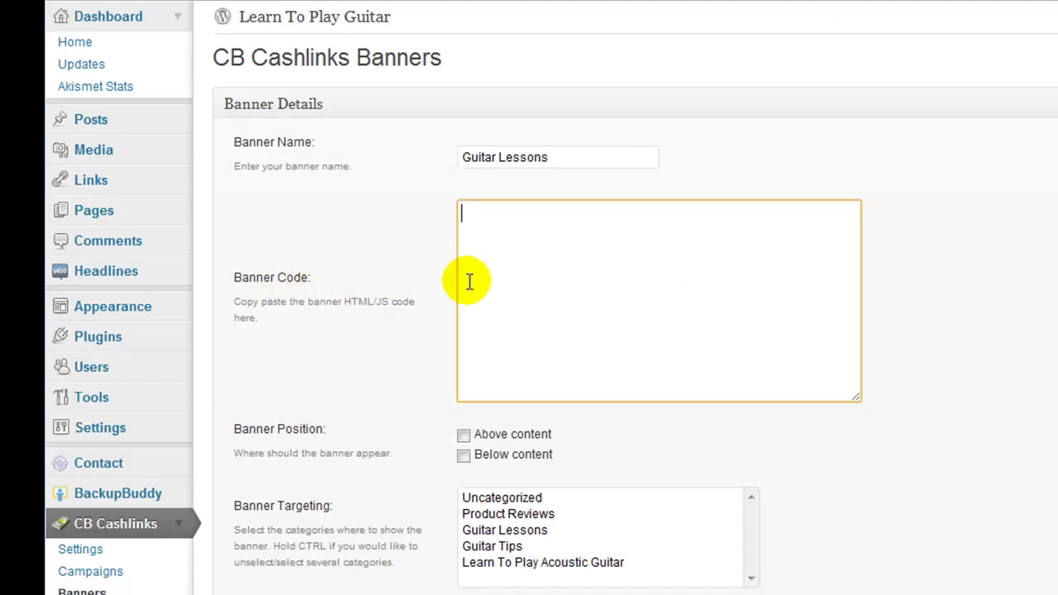
# Copy the Amazon Store Javascript code from the text editor and paste it into the banner's code field in the browser.
pyautogui.hotkey('alt', 'Tab')
pyautogui.scroll(-3, 253, 477)
pyautogui.scroll(2, 321, 439)
pyautogui.scroll(6, 464, 416)
pyautogui.scroll(-9, 463, 416)
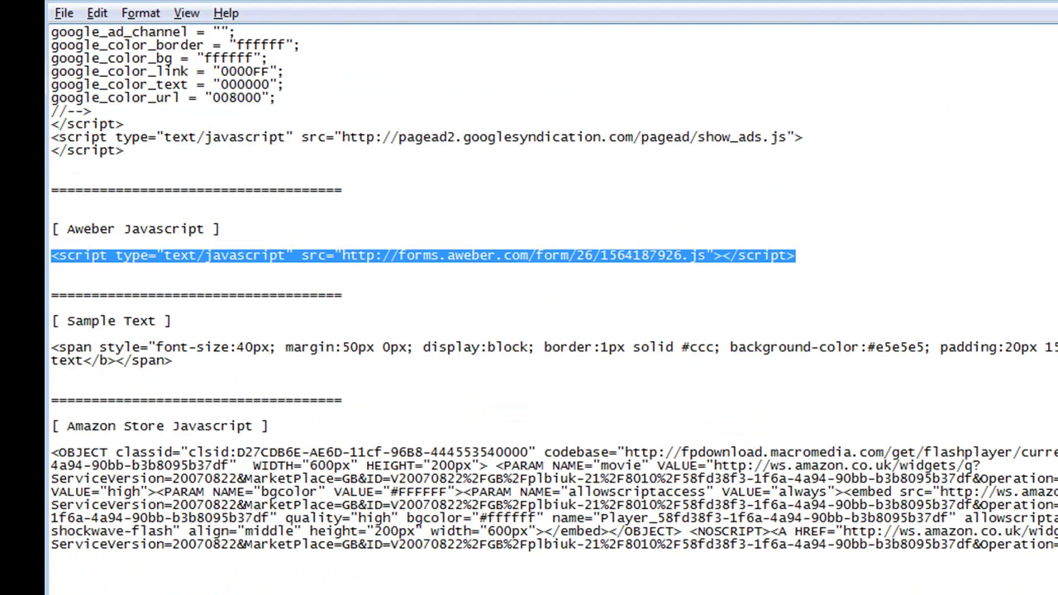
pyautogui.moveTo(1050, 545); pyautogui.dragTo(64, 451)
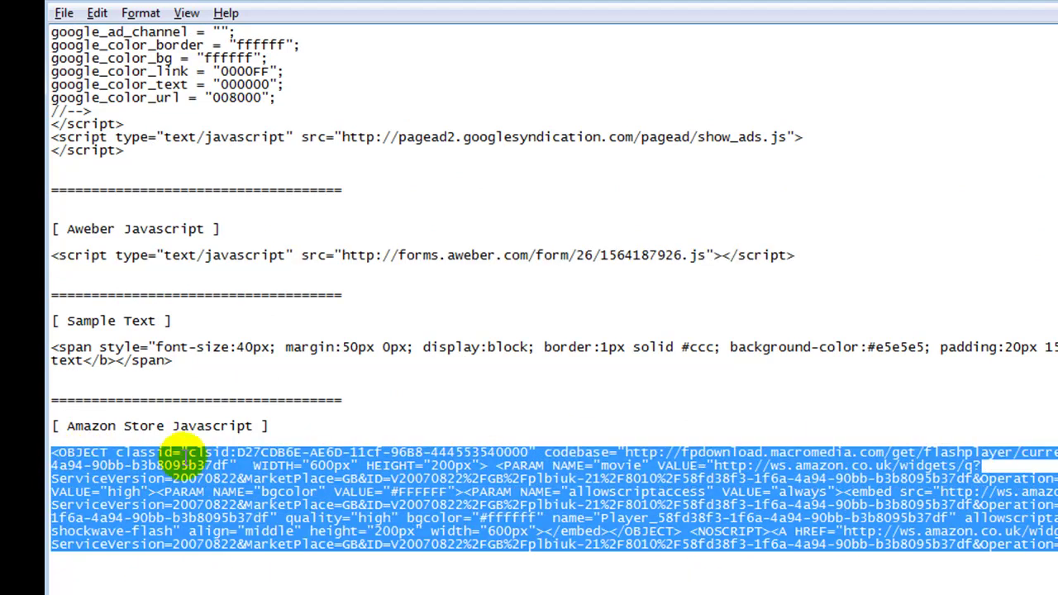
pyautogui.hotkey('alt', 'Tab')
pyautogui.hotkey('ctrl', 'v')
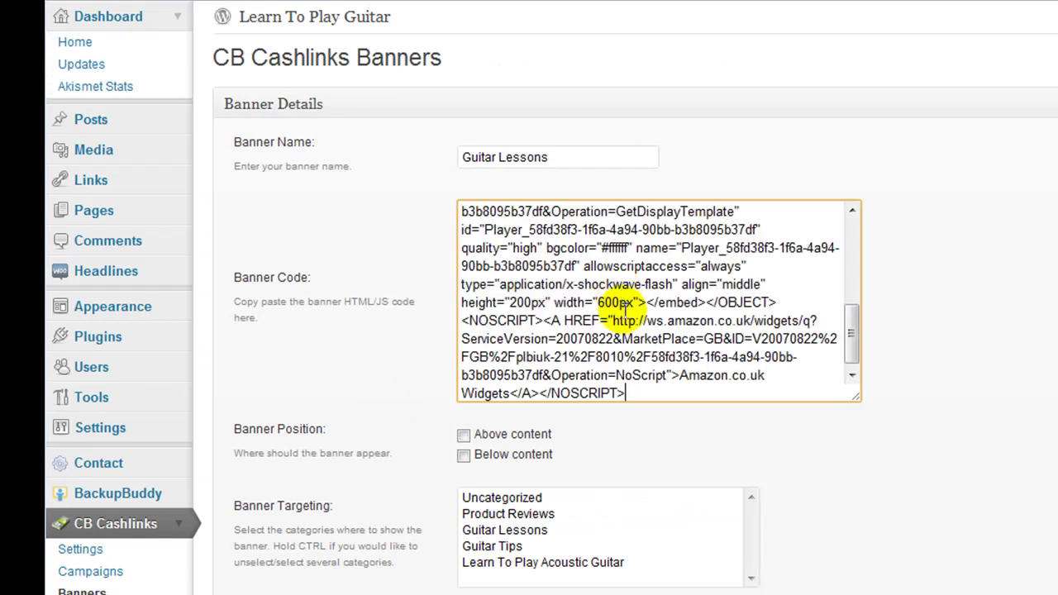
# Enlarge the banner code box and set the embed width in the Amazon code to 480px.
pyautogui.moveTo(856, 397); pyautogui.dragTo(860, 594)
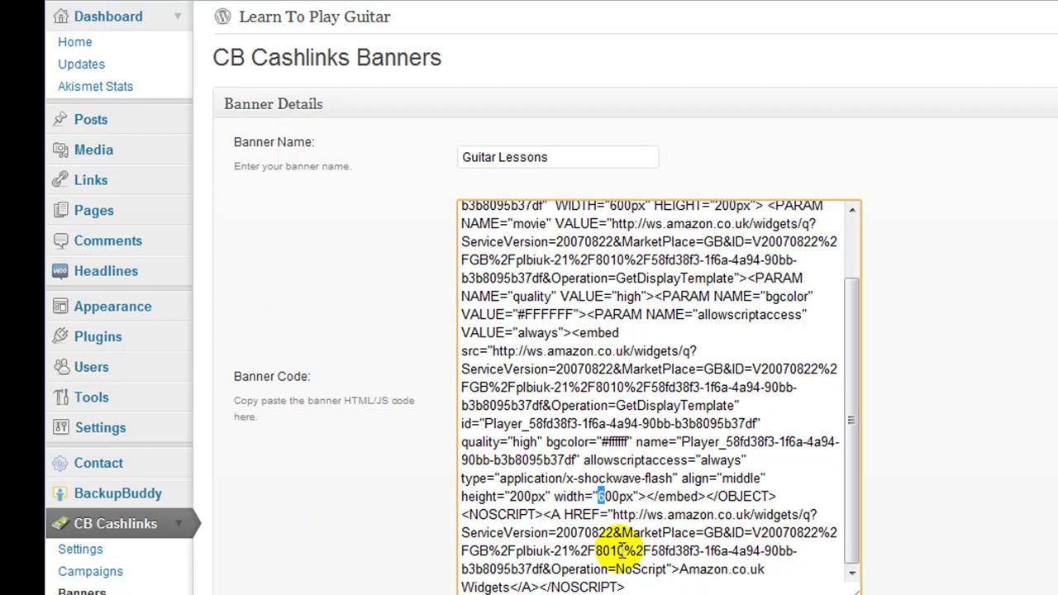
pyautogui.click(610, 495)
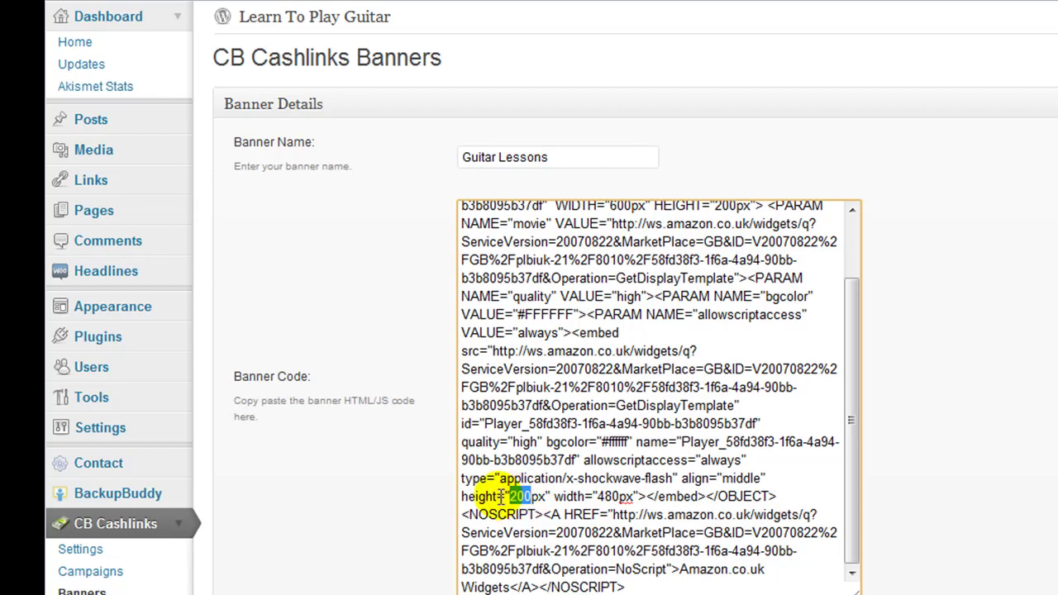
pyautogui.click(533, 515)
# Add the banner as active, positioned above content with left alignment and targeted at the Guitar Lessons category.
pyautogui.scroll(-3, 508, 501)
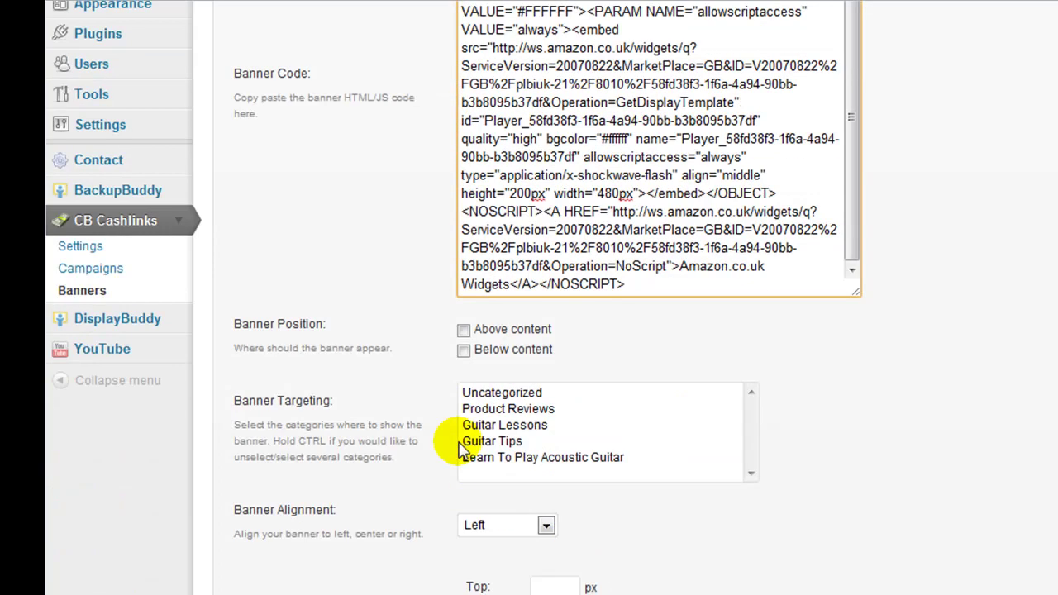
pyautogui.click(463, 330)
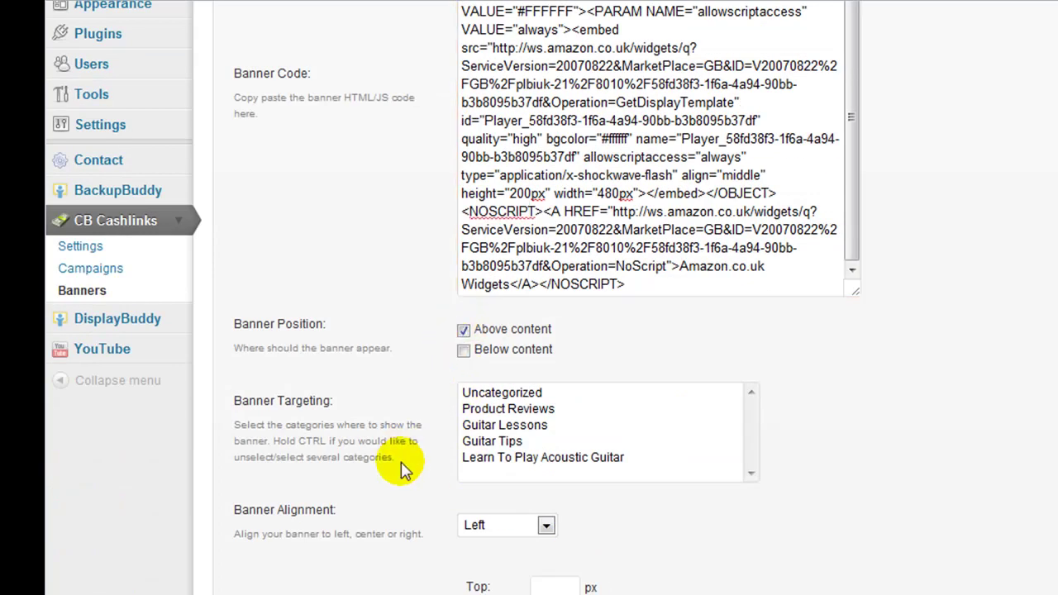
pyautogui.click(500, 424)
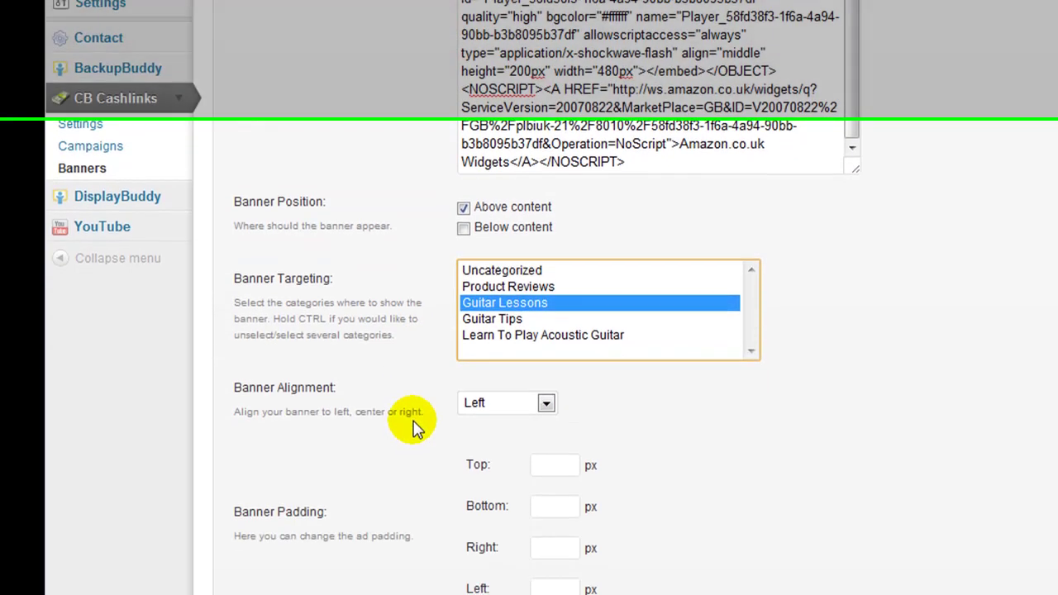
pyautogui.click(504, 281)
pyautogui.click(506, 281)
pyautogui.click(506, 281)
pyautogui.click(505, 304)
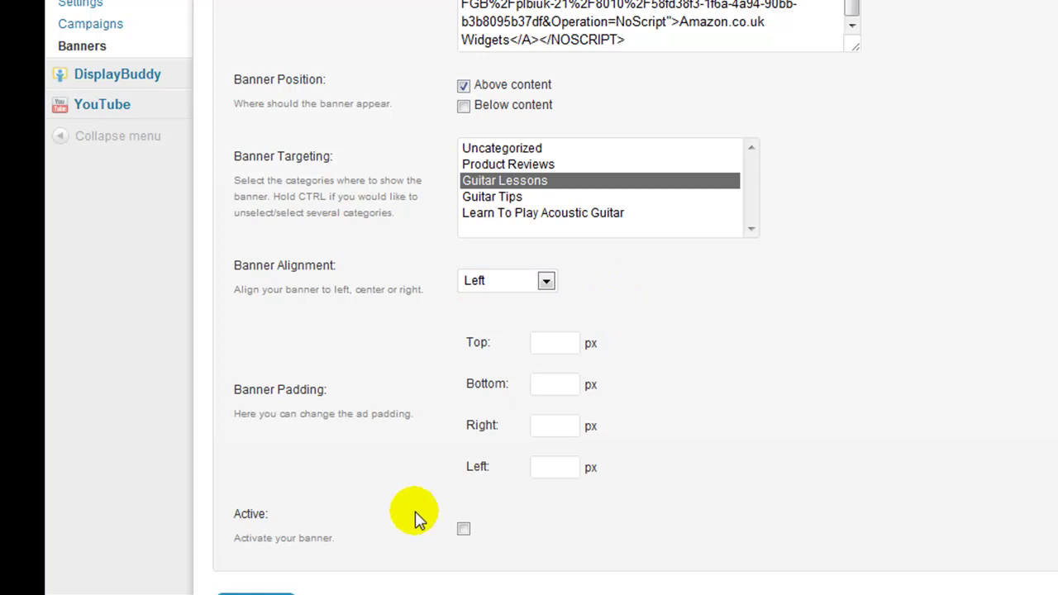
pyautogui.click(463, 526)
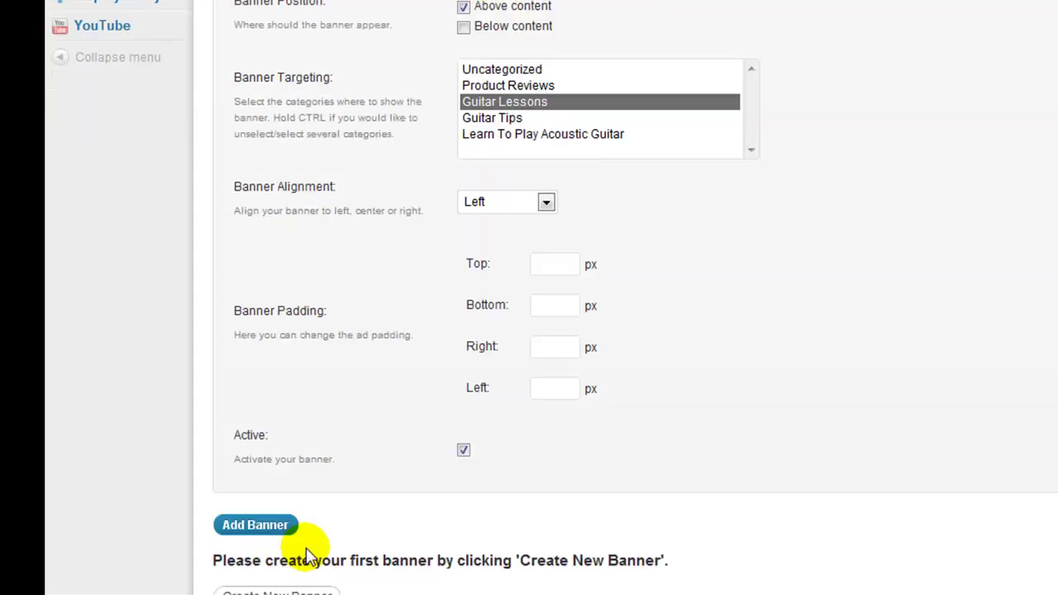
pyautogui.click(263, 526)
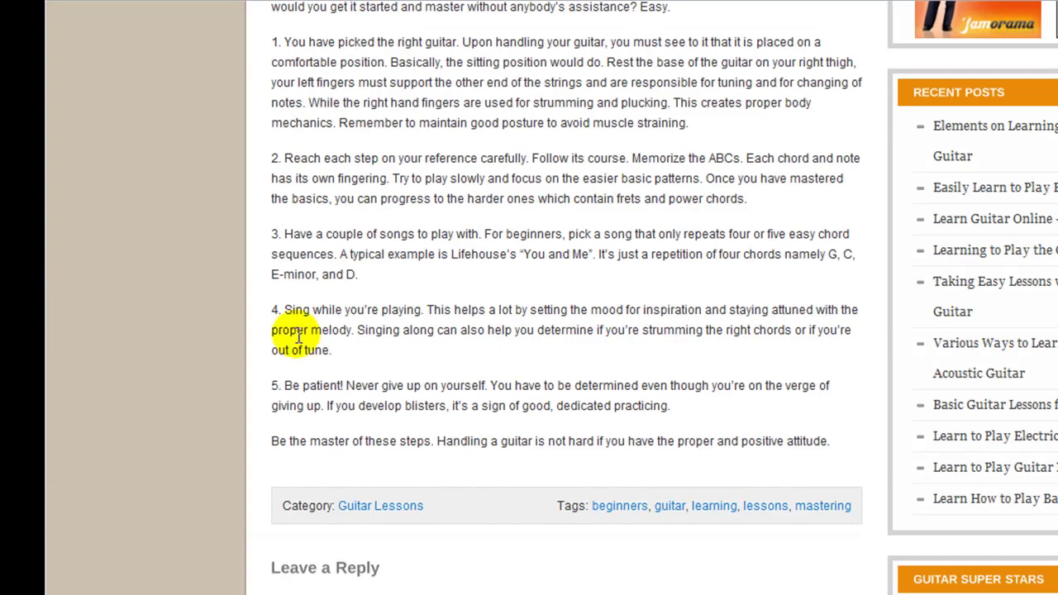
# Examine the Amazon banner above the content of the Elements on Learning and Mastering a Guitar post on the site.
pyautogui.scroll(10, 279, 425)
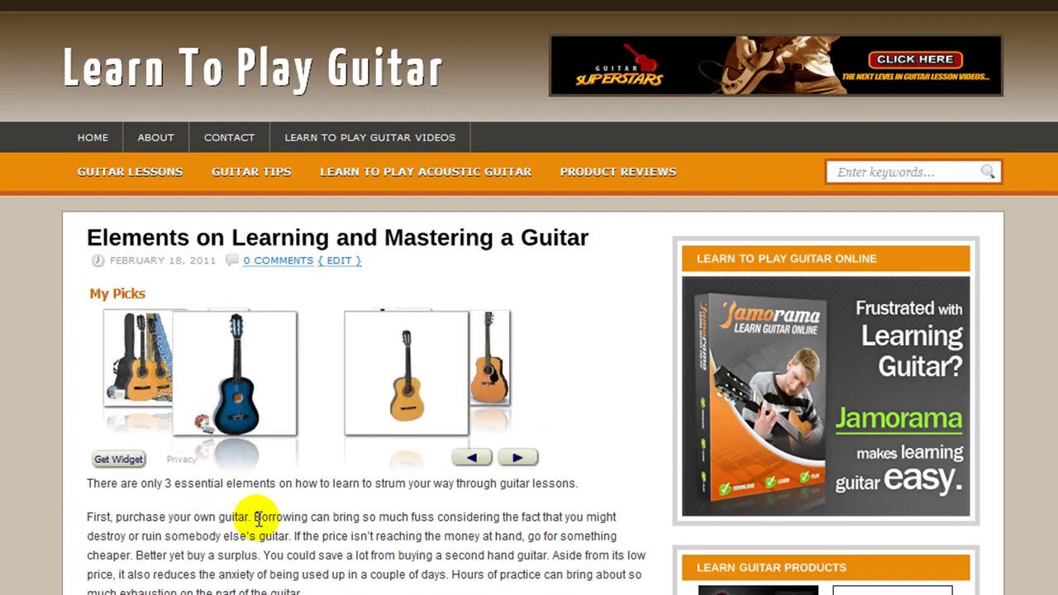
pyautogui.scroll(-6, 257, 519)
pyautogui.scroll(6, 260, 523)
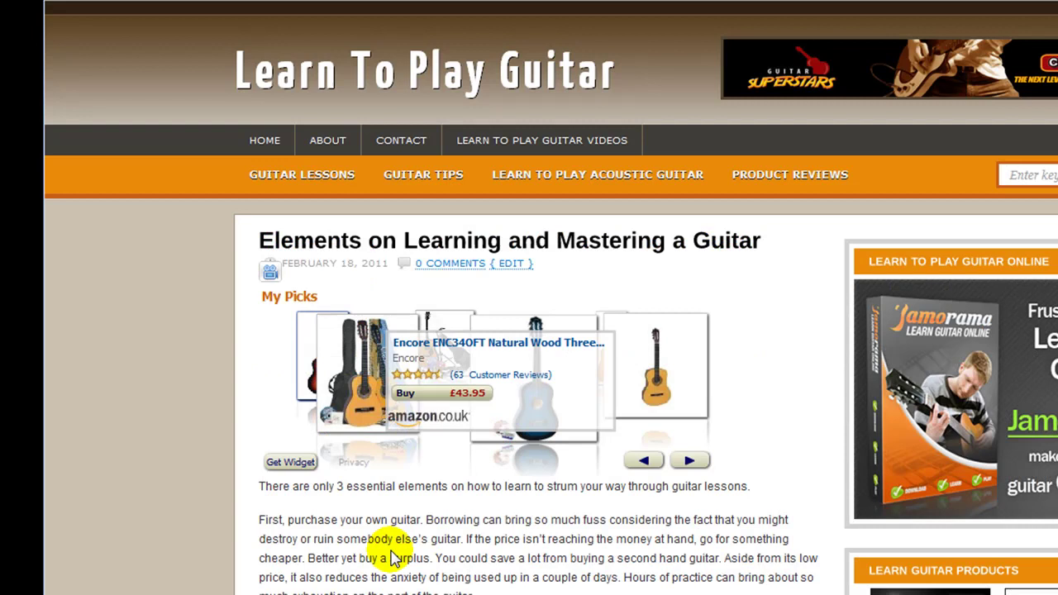
pyautogui.scroll(-5, 386, 571)
pyautogui.scroll(5, 389, 558)
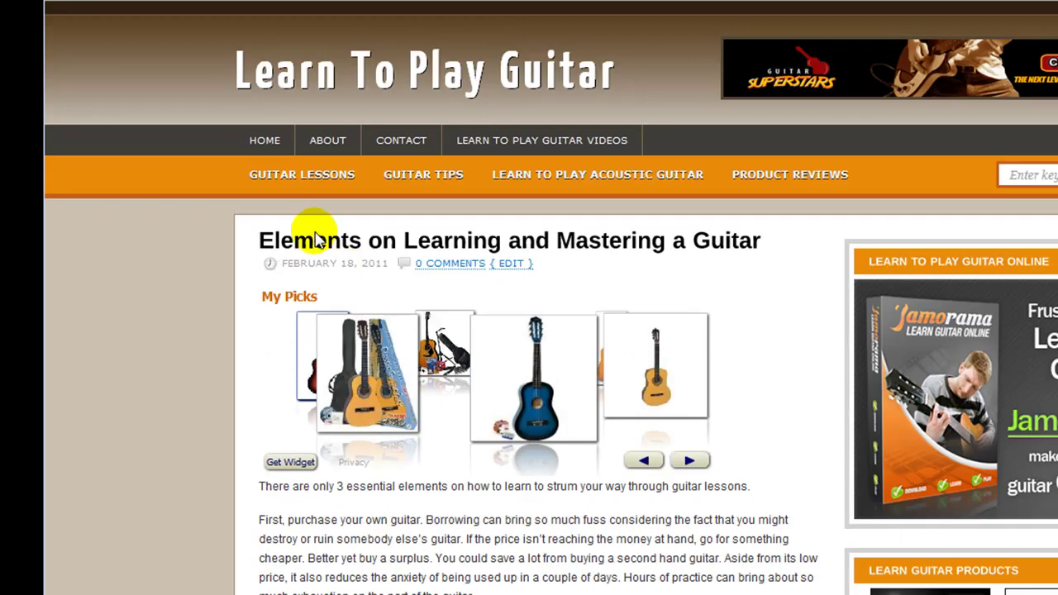
# Open the Easily Learn to Play Electric Guitar post from the Guitar Lessons category and inspect its banner and recommended products.
pyautogui.click(317, 181)
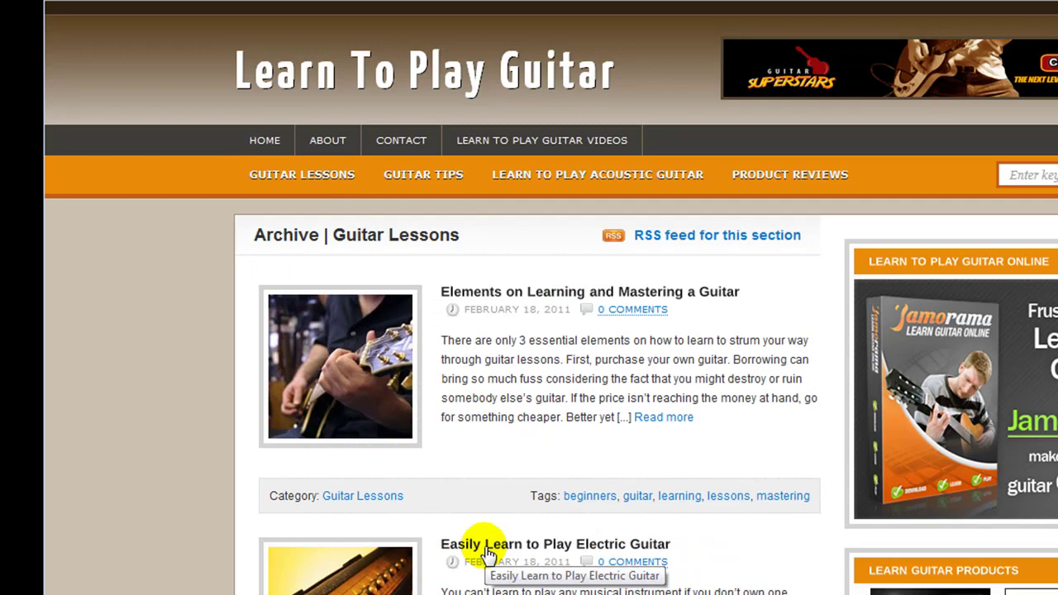
pyautogui.click(488, 546)
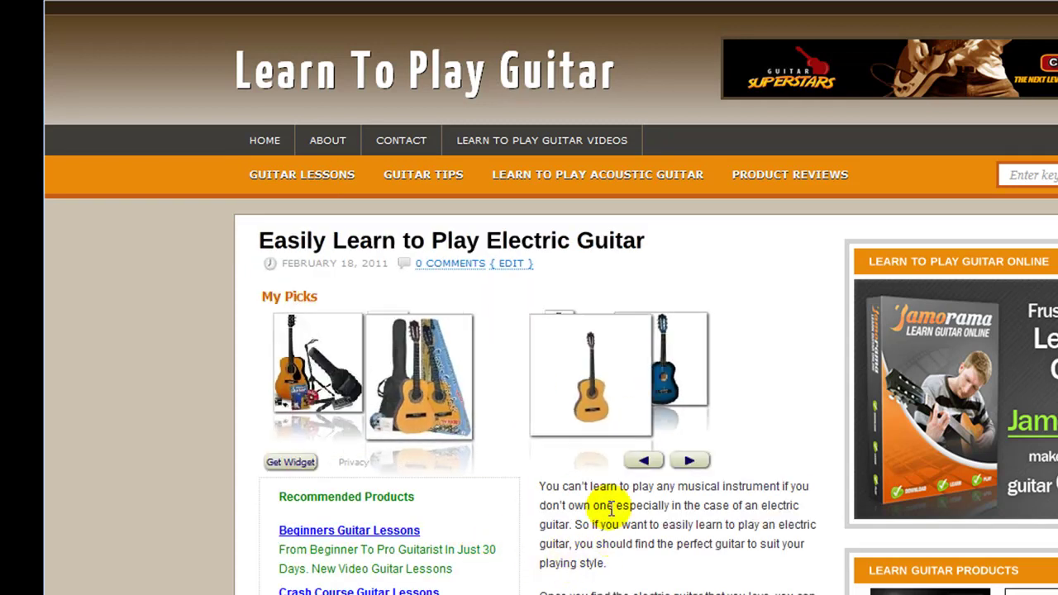
pyautogui.scroll(-2, 609, 488)
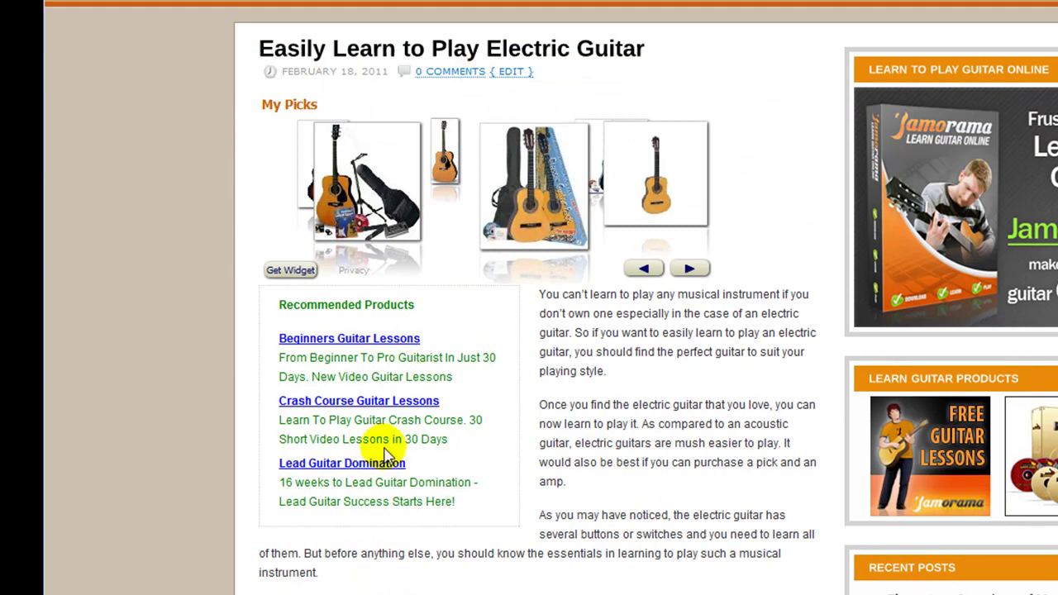
pyautogui.scroll(-10, 472, 468)
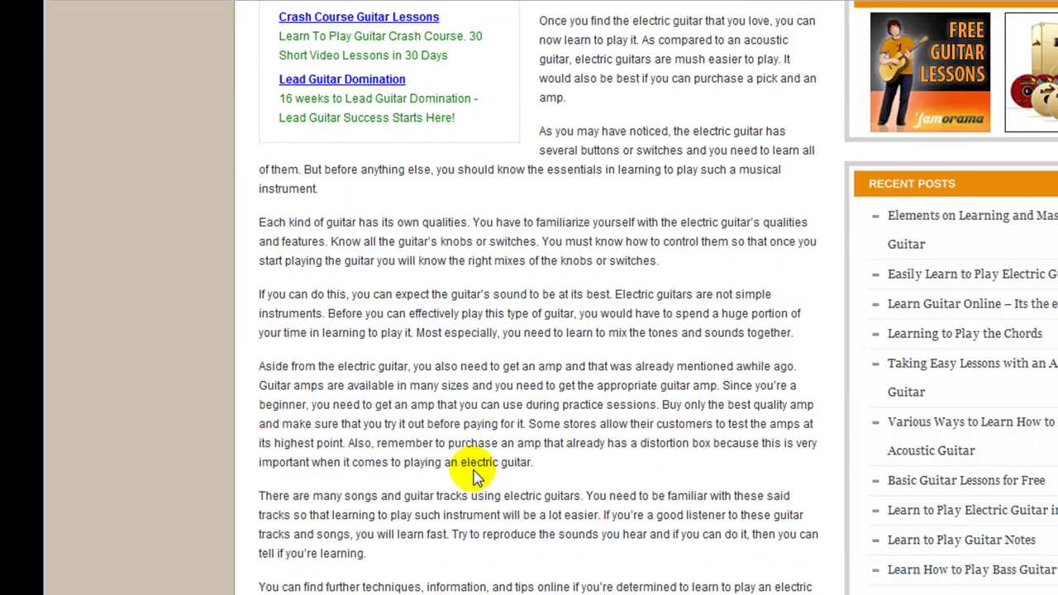
pyautogui.scroll(12, 421, 548)
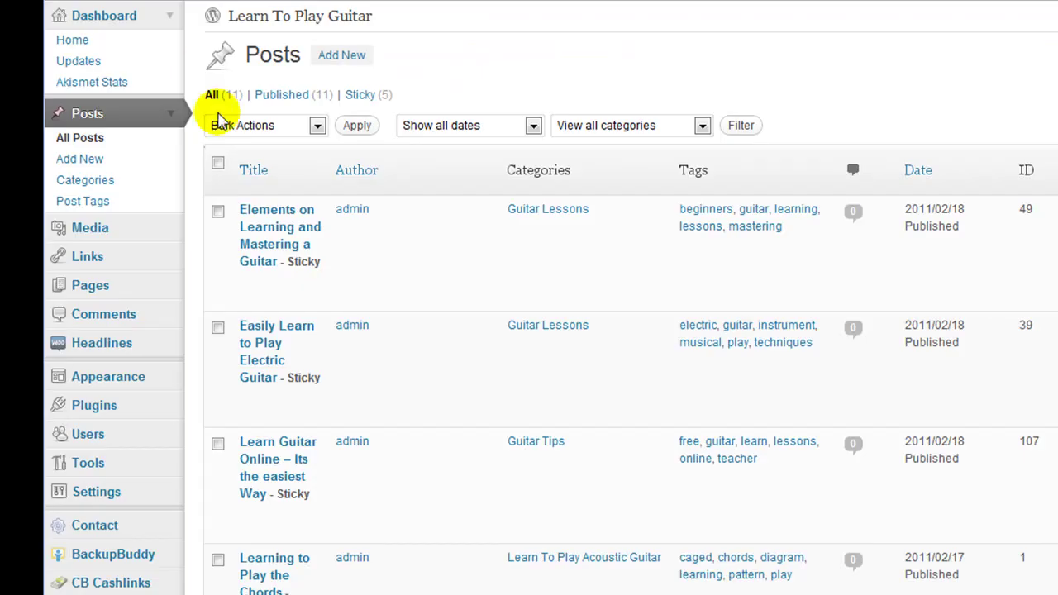
# Open the Elements on Learning and Mastering a Guitar post for editing and compare its campaign shortcode with the text editor's copy.
pyautogui.moveTo(253, 220)
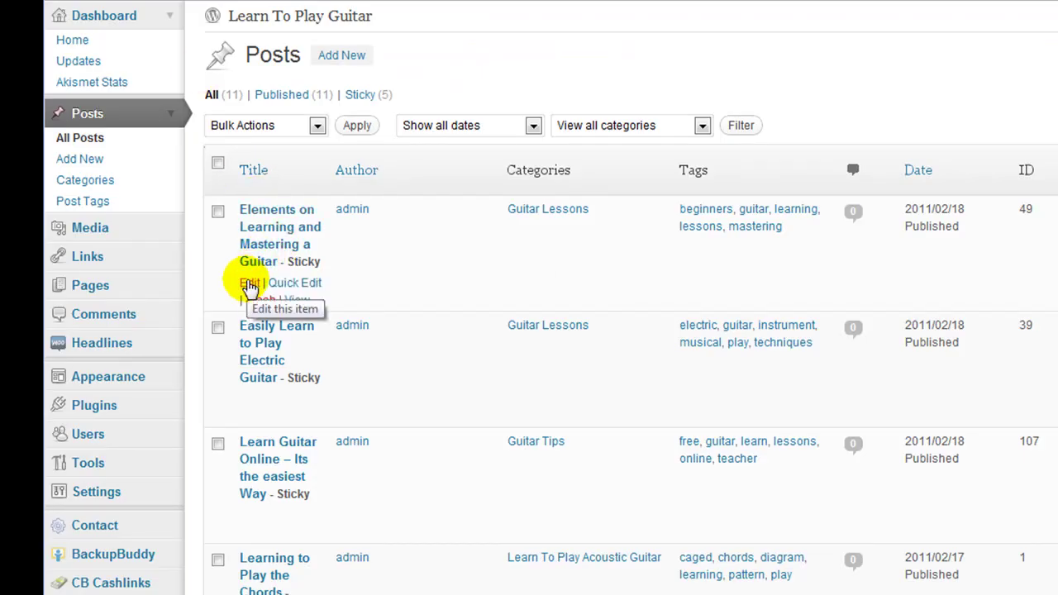
pyautogui.click(249, 285)
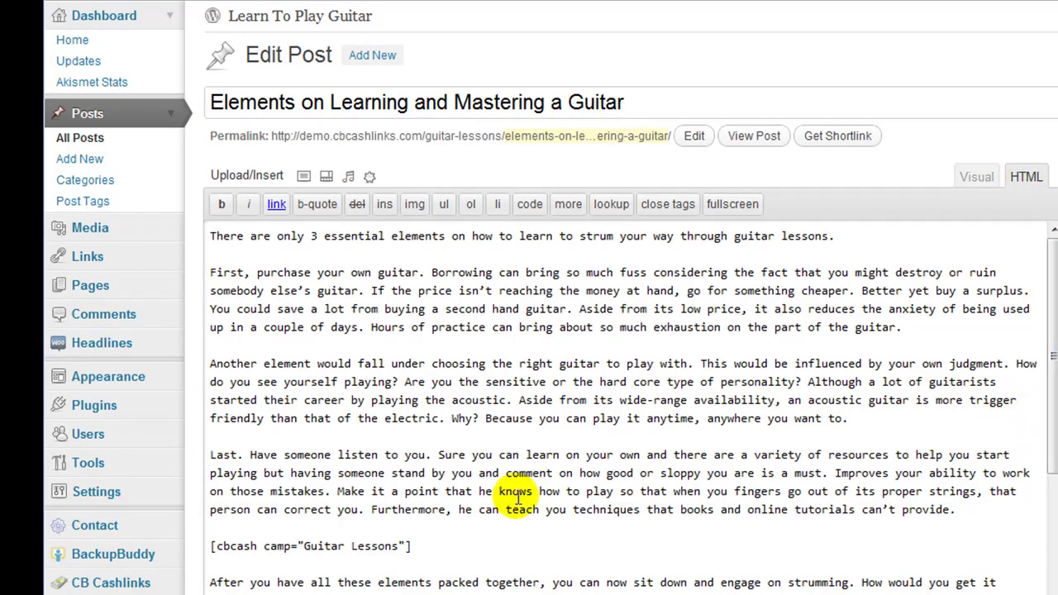
pyautogui.moveTo(418, 547); pyautogui.dragTo(225, 547)
pyautogui.moveTo(438, 546); pyautogui.dragTo(210, 548)
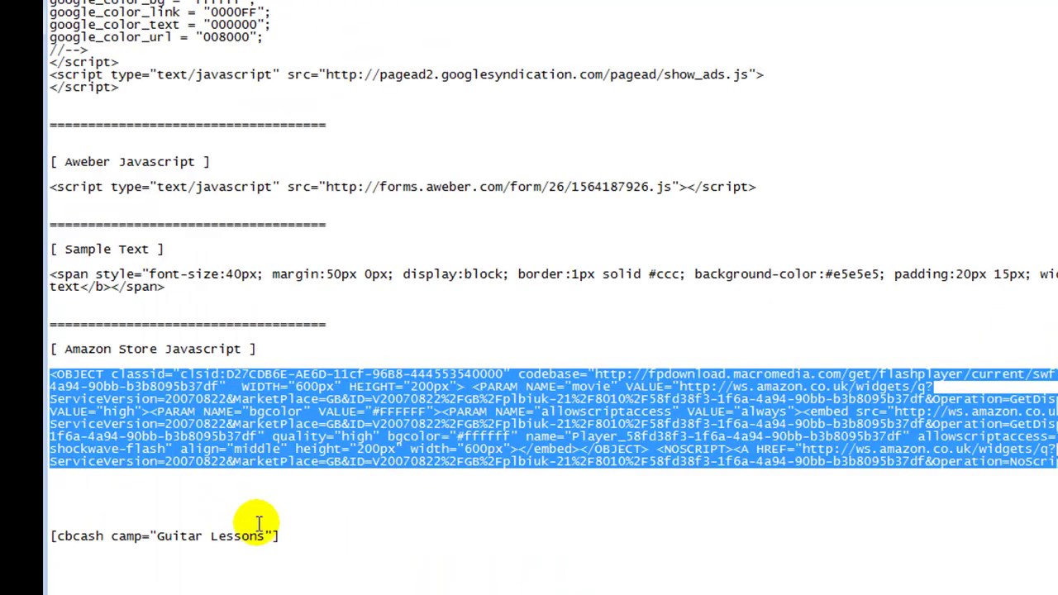
pyautogui.moveTo(279, 536); pyautogui.dragTo(51, 538)
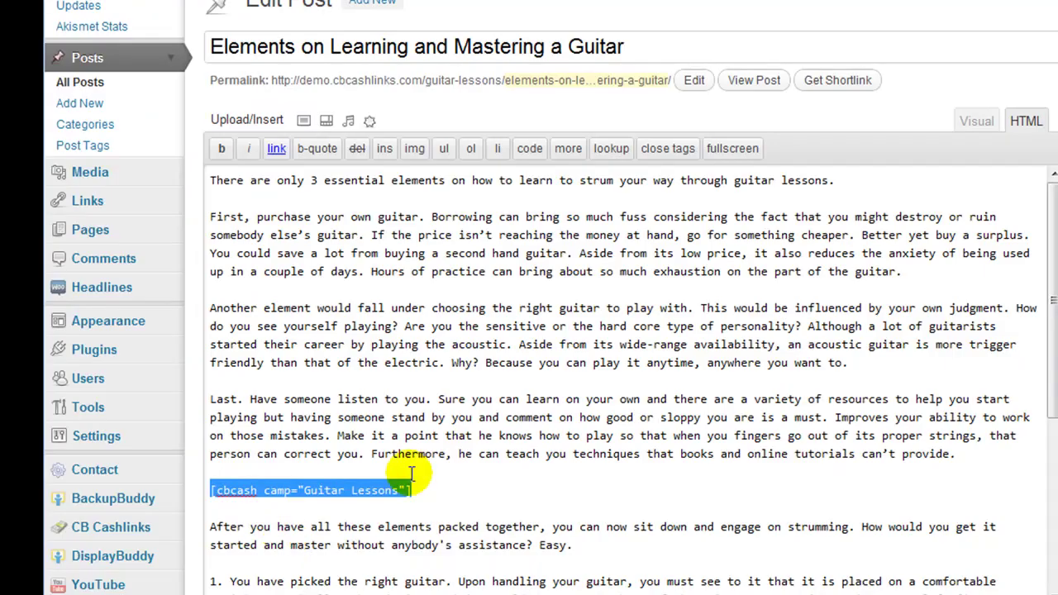
# Highlight the campaign name in the post's cbcash shortcode and the post title for reference.
pyautogui.click(407, 494)
pyautogui.moveTo(300, 493); pyautogui.dragTo(343, 494)
pyautogui.click(358, 493)
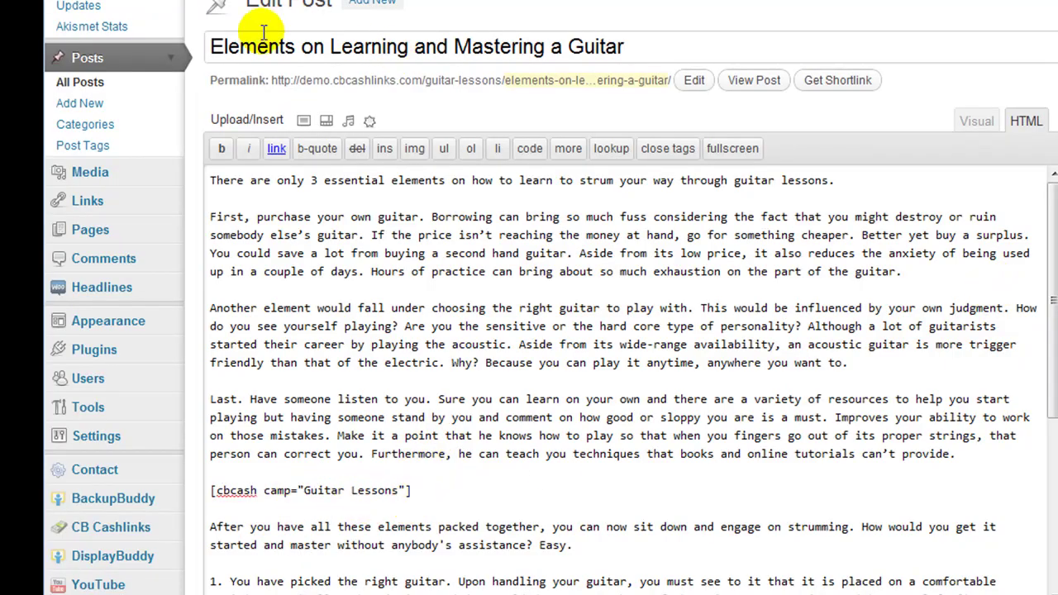
pyautogui.moveTo(679, 45); pyautogui.dragTo(216, 47)
pyautogui.click(396, 235)
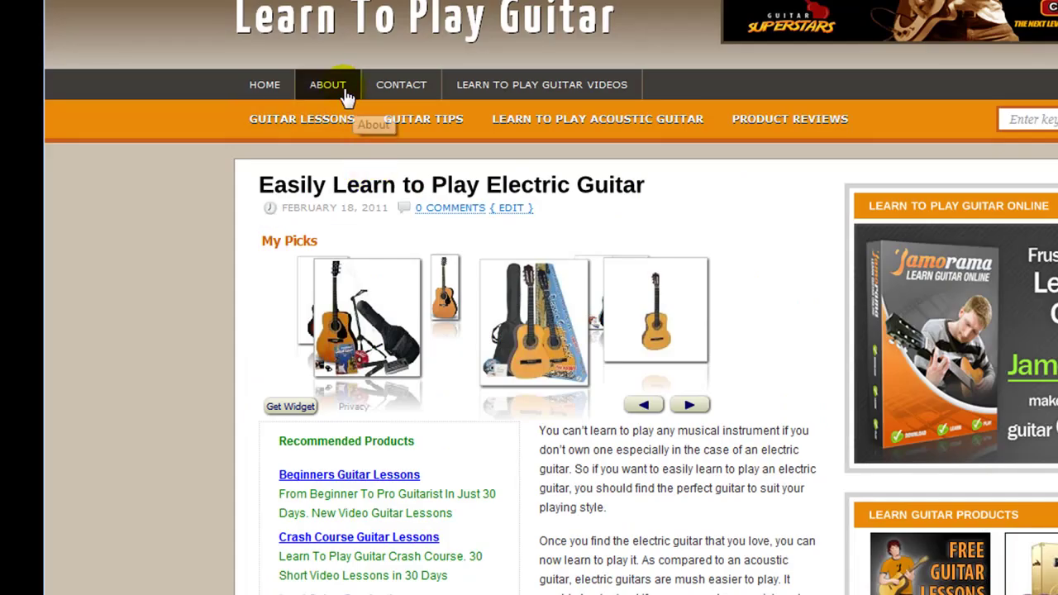
# Open the Elements on Learning and Mastering a Guitar post from the Guitar Lessons category and examine its banner and mid-article ad box.
pyautogui.click(306, 124)
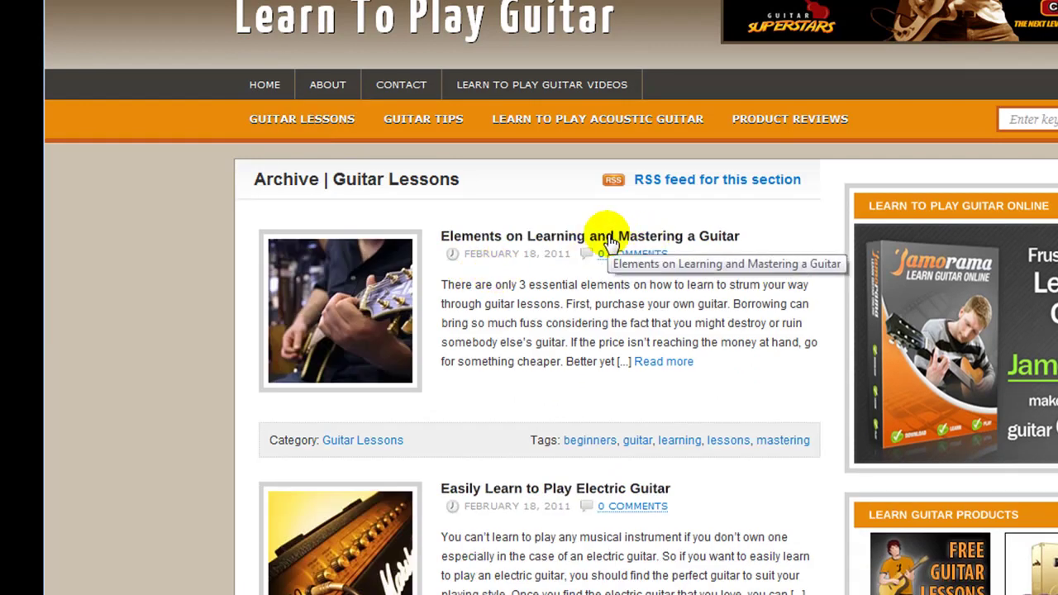
pyautogui.click(610, 240)
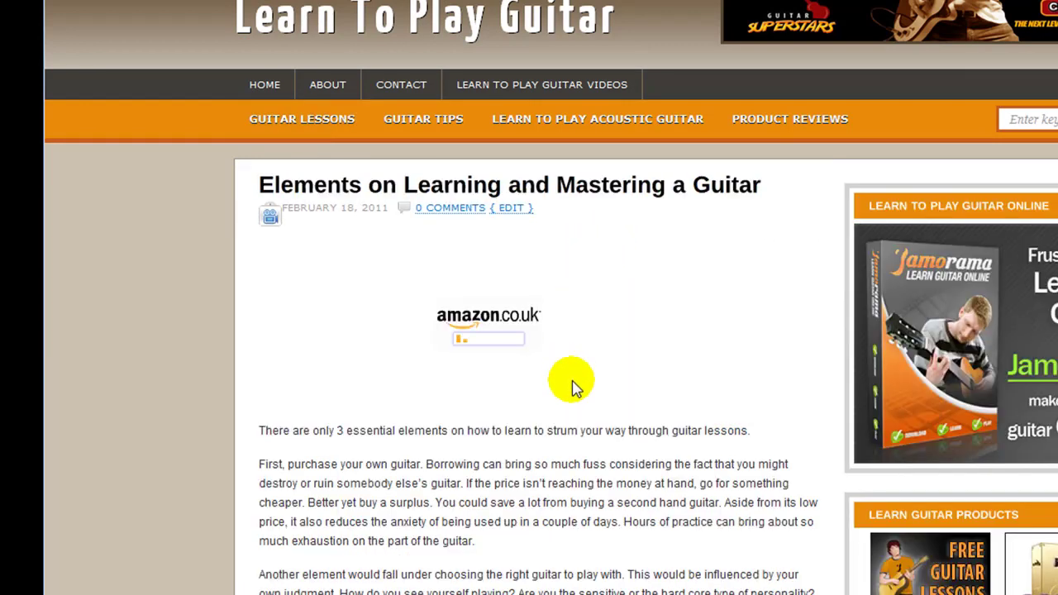
pyautogui.scroll(-5, 577, 384)
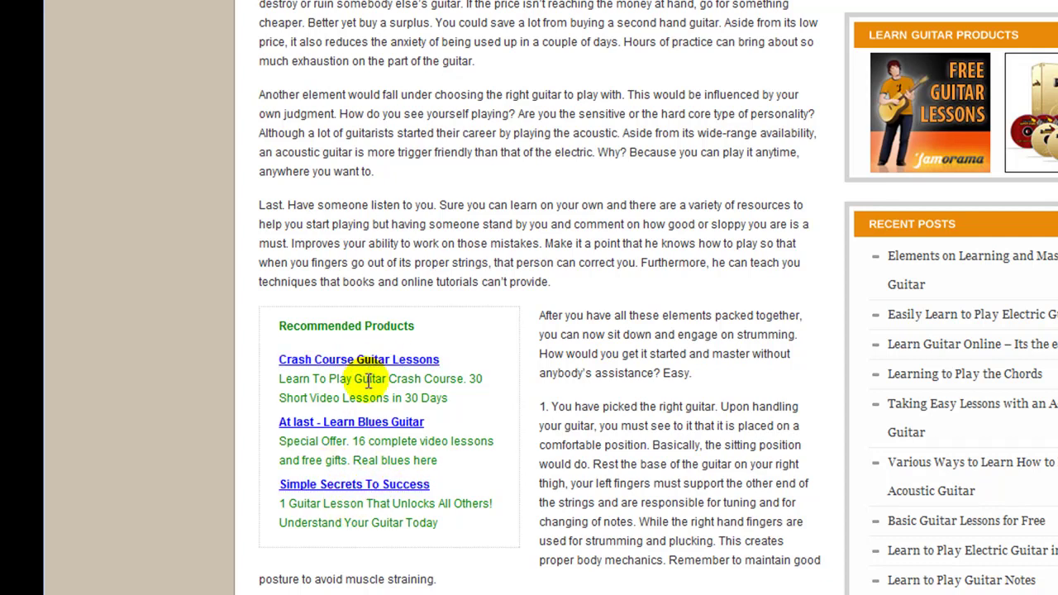
pyautogui.scroll(3, 378, 372)
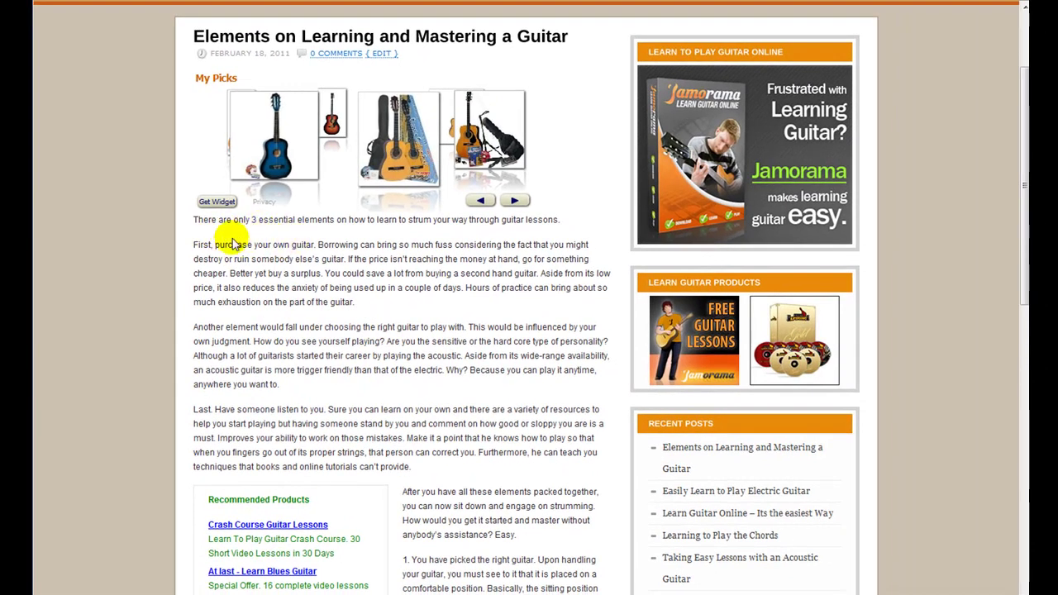
pyautogui.scroll(-5, 463, 414)
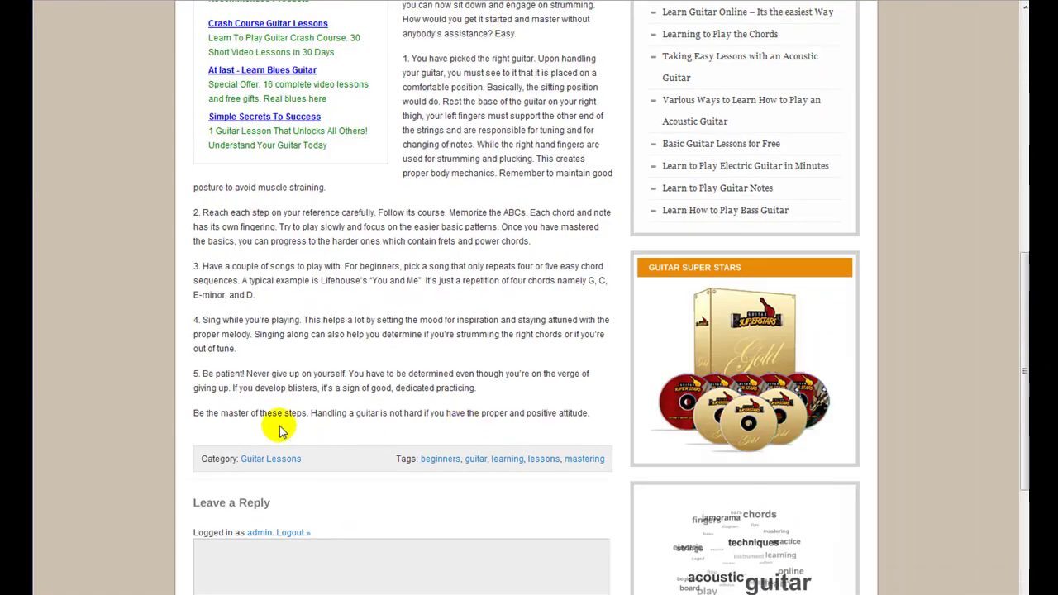
pyautogui.scroll(4, 279, 428)
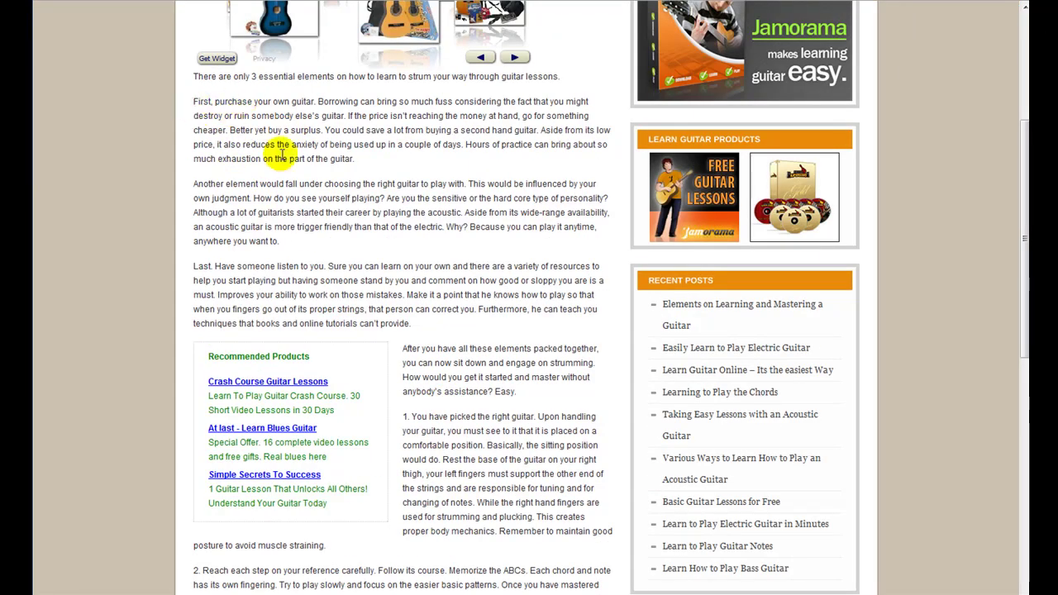
pyautogui.scroll(-3, 372, 371)
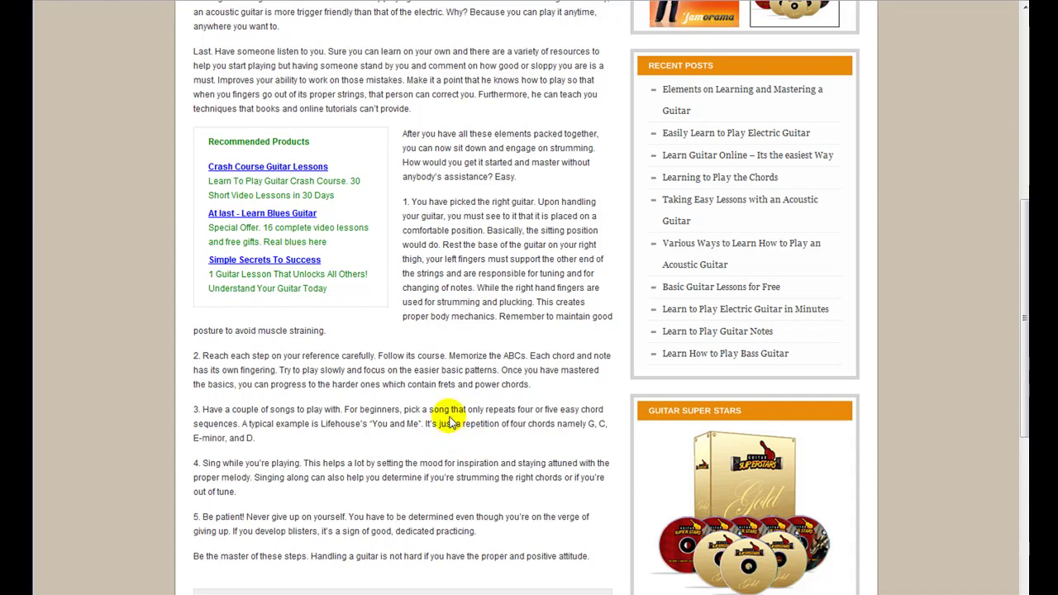
# Review the Elements on Learning and Mastering a Guitar post, comparing its My Picks banner with the Recommended Products box between the paragraphs.
pyautogui.scroll(4, 449, 416)
pyautogui.scroll(2, 449, 415)
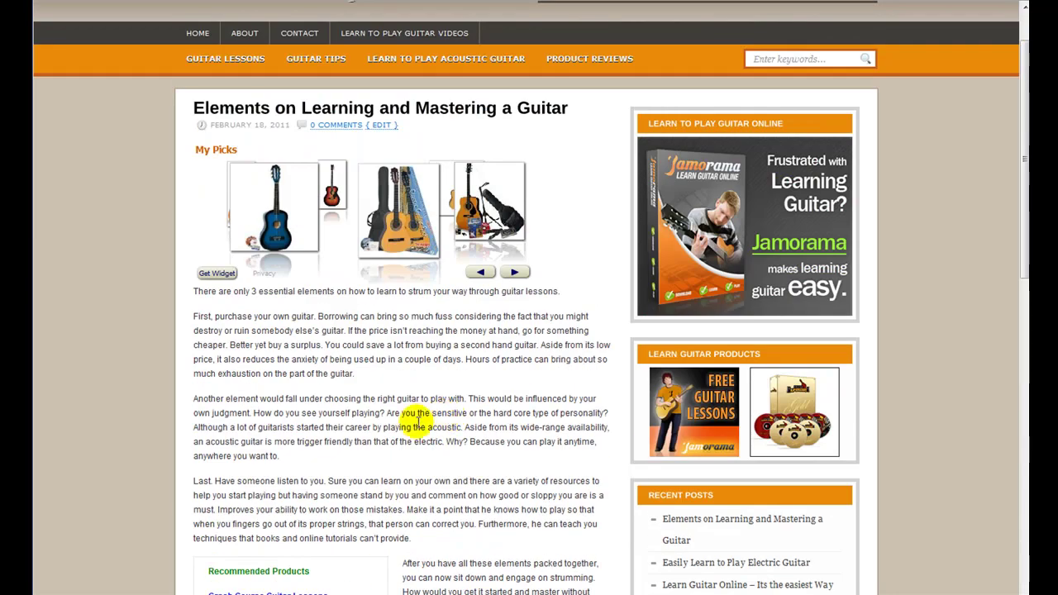
pyautogui.scroll(-4, 381, 391)
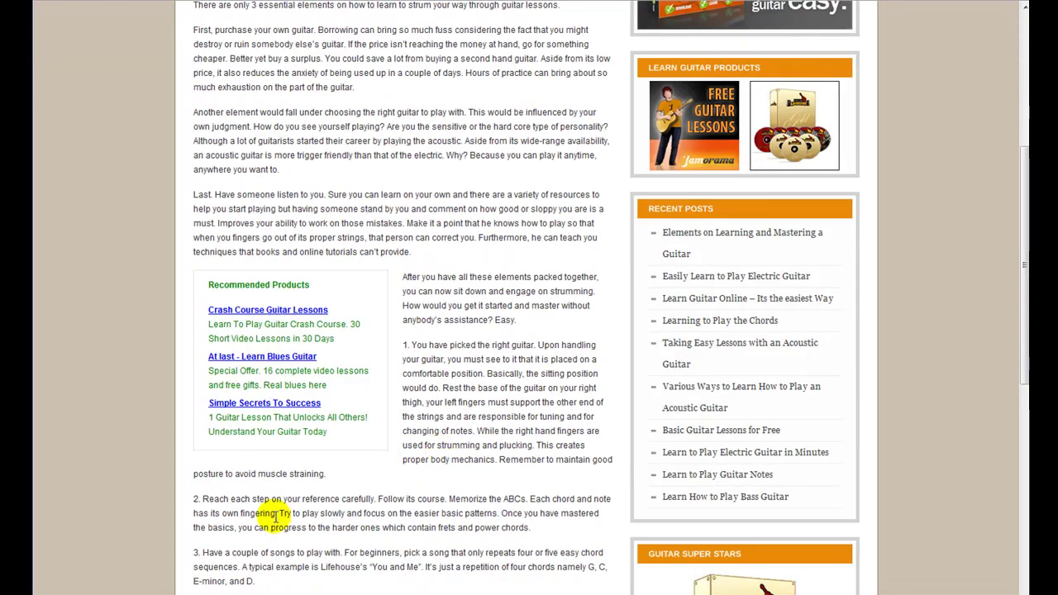
pyautogui.scroll(-2, 215, 487)
pyautogui.scroll(2, 397, 463)
pyautogui.scroll(1, 446, 389)
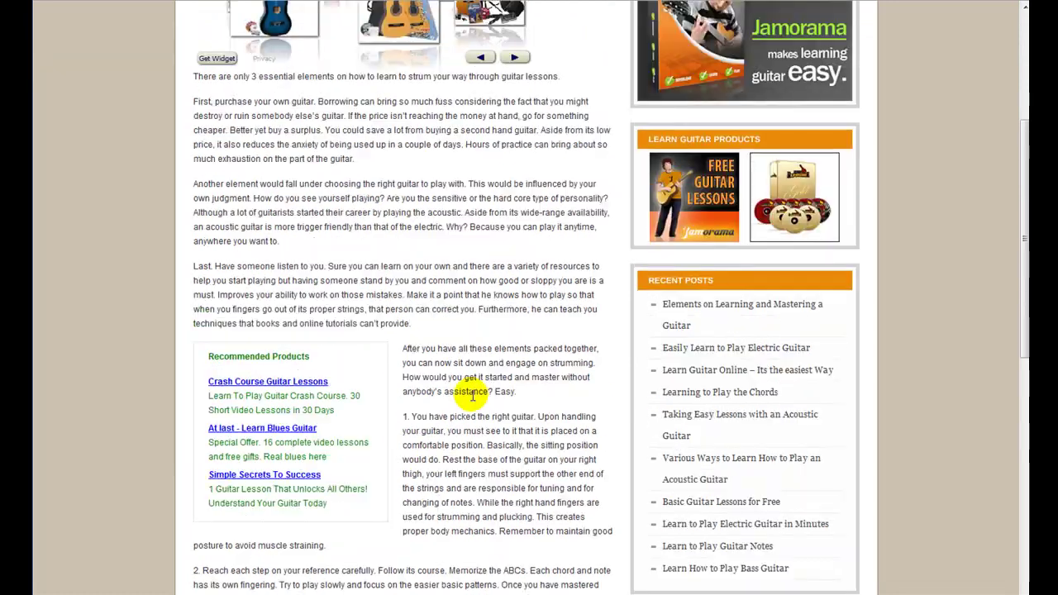
pyautogui.scroll(3, 472, 397)
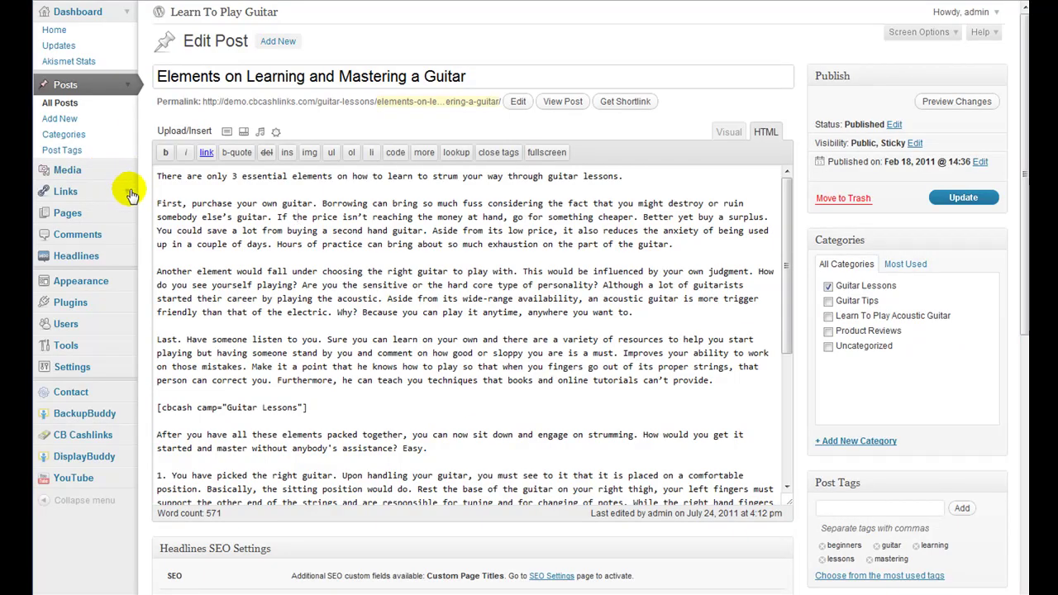
# Open the site's widget settings and add the CB Cashlinks Ads widget to the top of the Sidebar area.
pyautogui.click(126, 281)
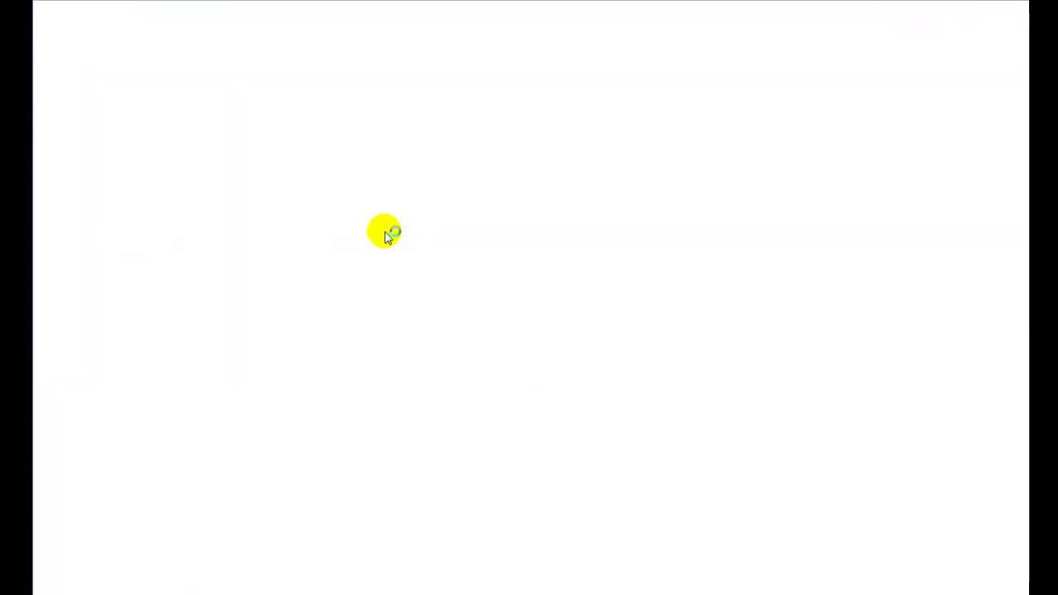
pyautogui.moveTo(586, 223); pyautogui.dragTo(849, 116)
pyautogui.click(855, 151)
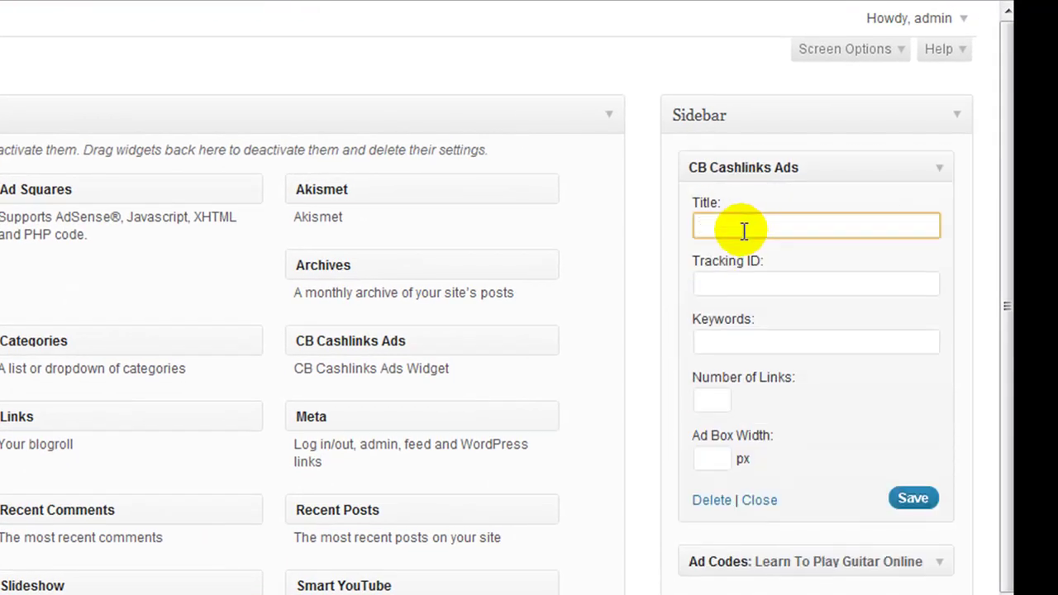
# Set the widget's title to Sponsors, tracking ID to guitar1-widget, keywords to "guitar lessons, guitar", 7 links and 280 px ad box width, and save it.
pyautogui.write('Sponsors')
pyautogui.press('Tab')
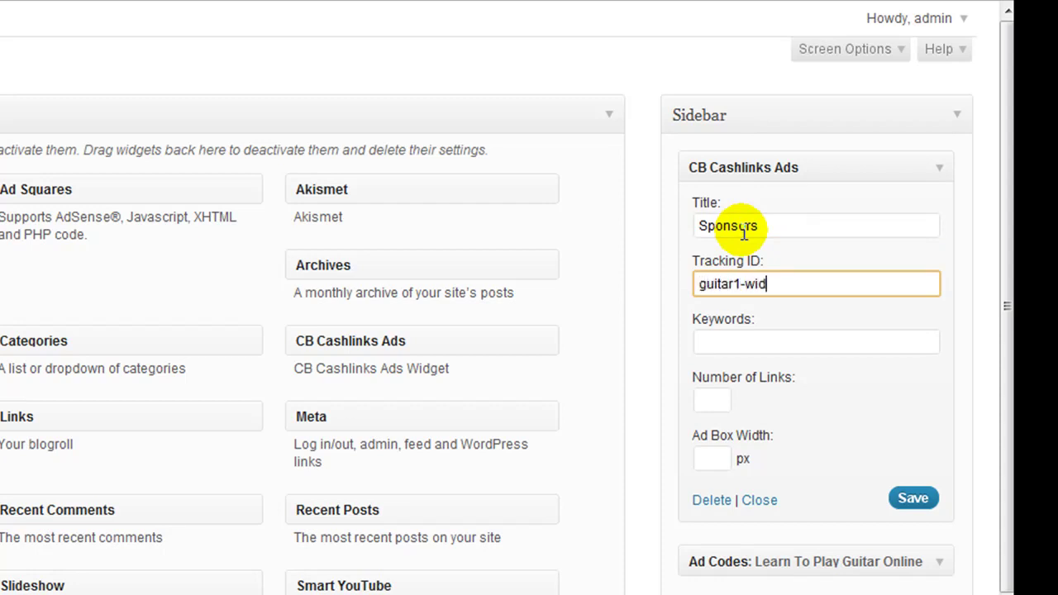
pyautogui.press('Tab')
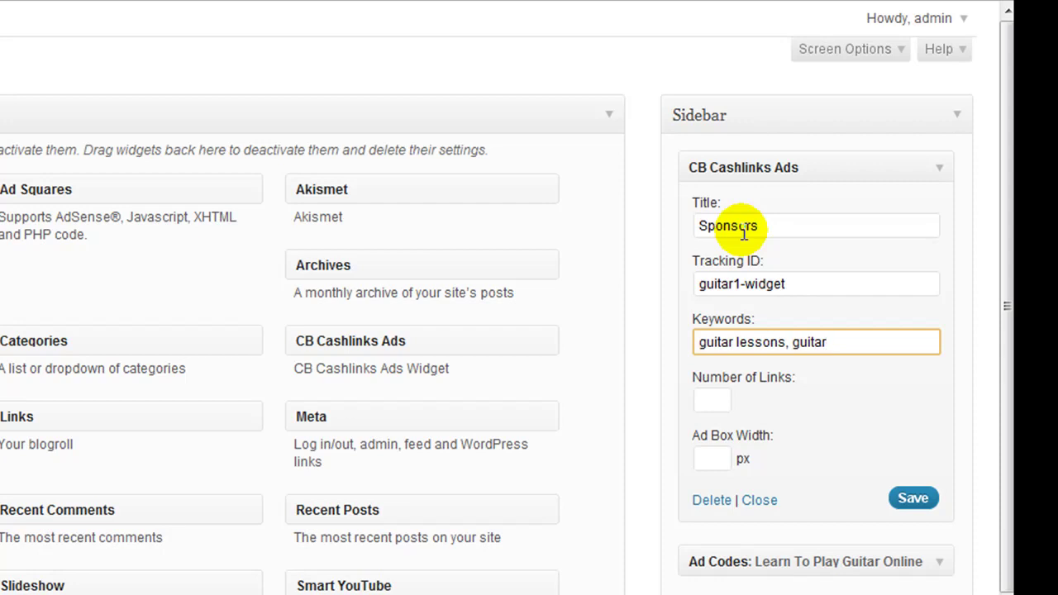
pyautogui.click(729, 400)
pyautogui.write('7')
pyautogui.click(704, 458)
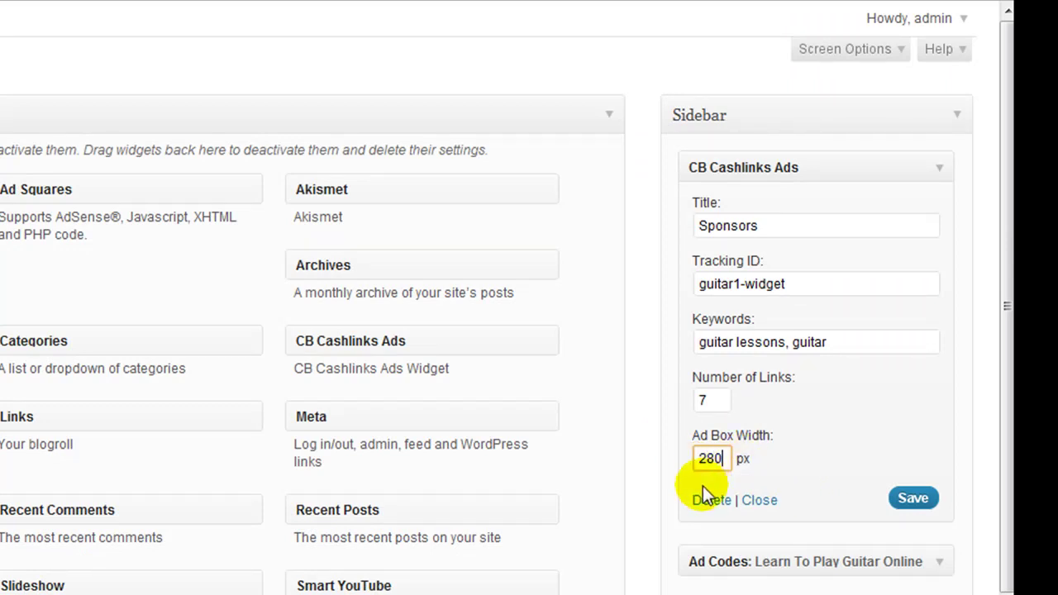
pyautogui.click(912, 499)
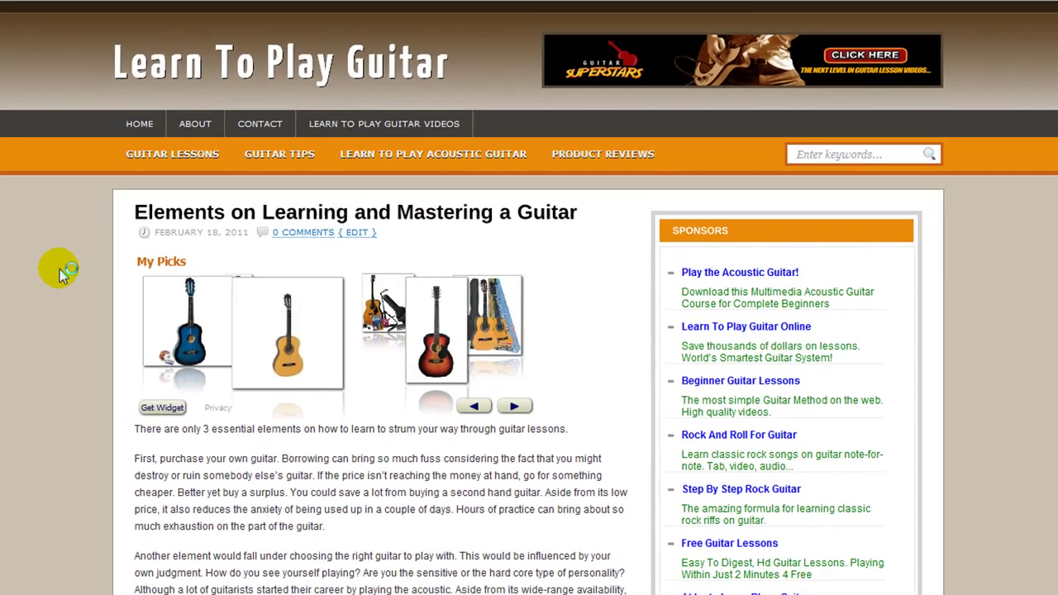
# Check the Sponsors sidebar ads, banner and Recommended Products box on the published Elements on Learning and Mastering a Guitar post.
pyautogui.scroll(-2, 302, 323)
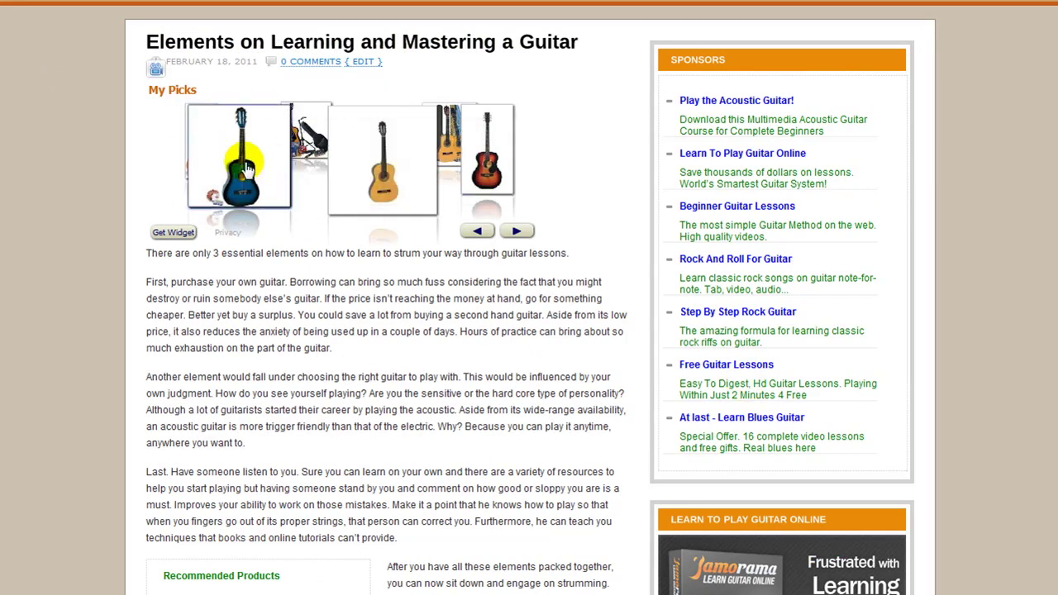
pyautogui.moveTo(443, 159)
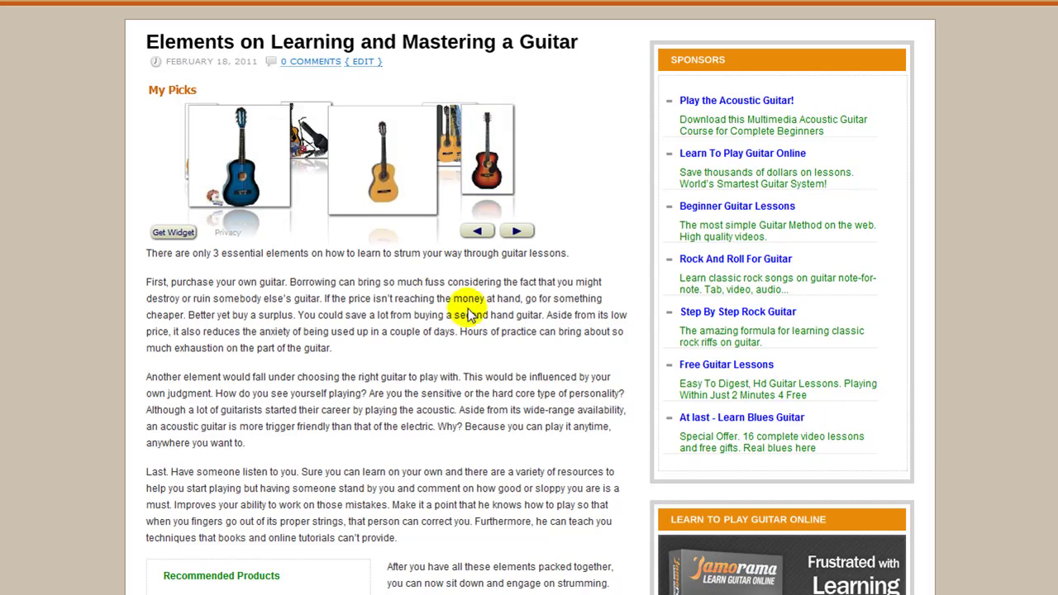
pyautogui.scroll(-2, 438, 337)
pyautogui.scroll(-3, 438, 338)
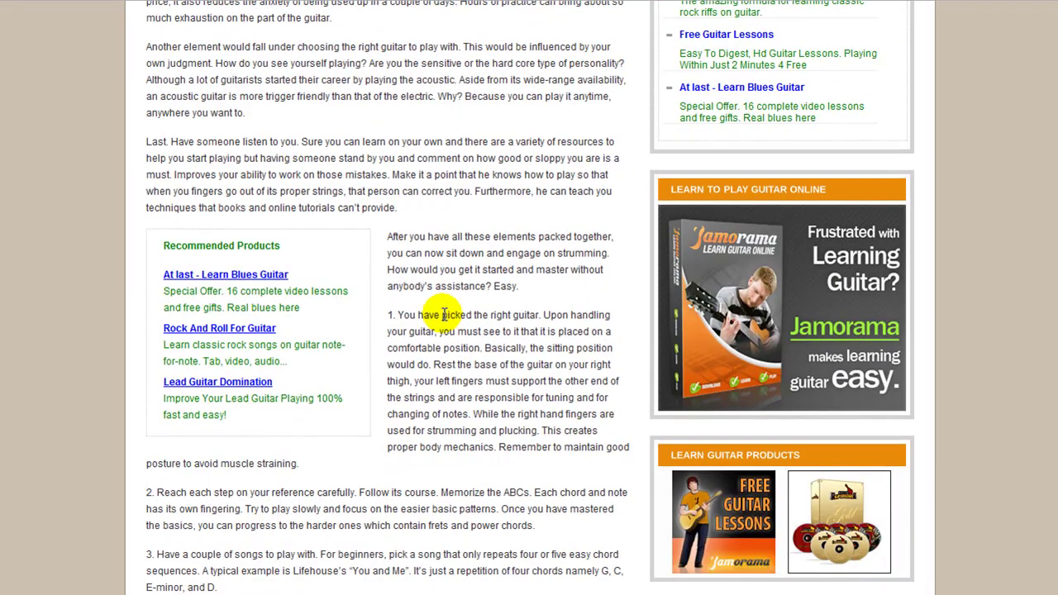
pyautogui.scroll(-2, 444, 321)
pyautogui.scroll(10, 444, 312)
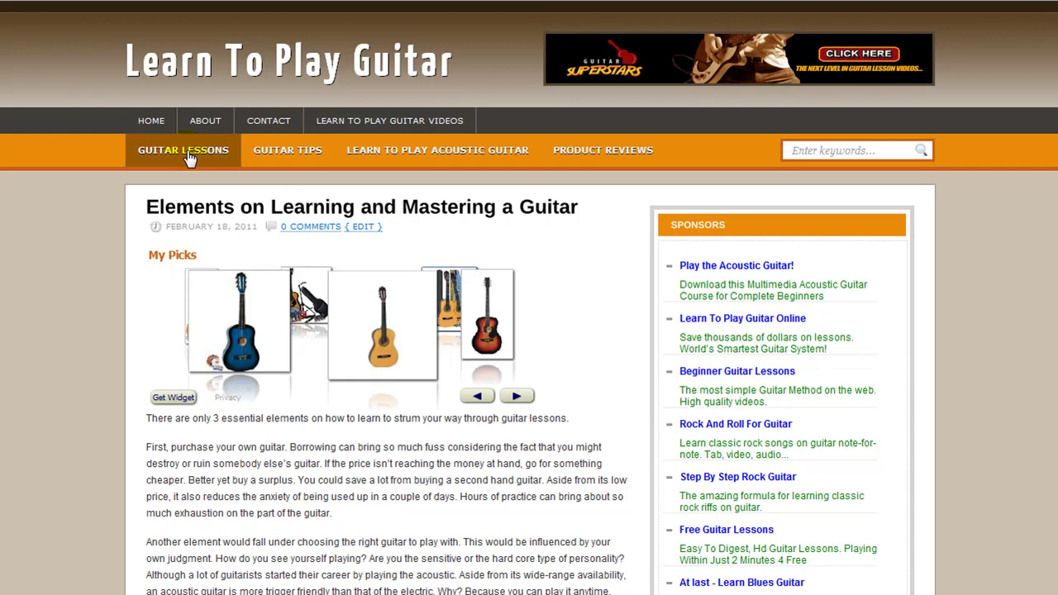
# Open the Easily Learn to Play Electric Guitar post from the Guitar Lessons category and inspect its Sponsors sidebar and article ads.
pyautogui.click(189, 158)
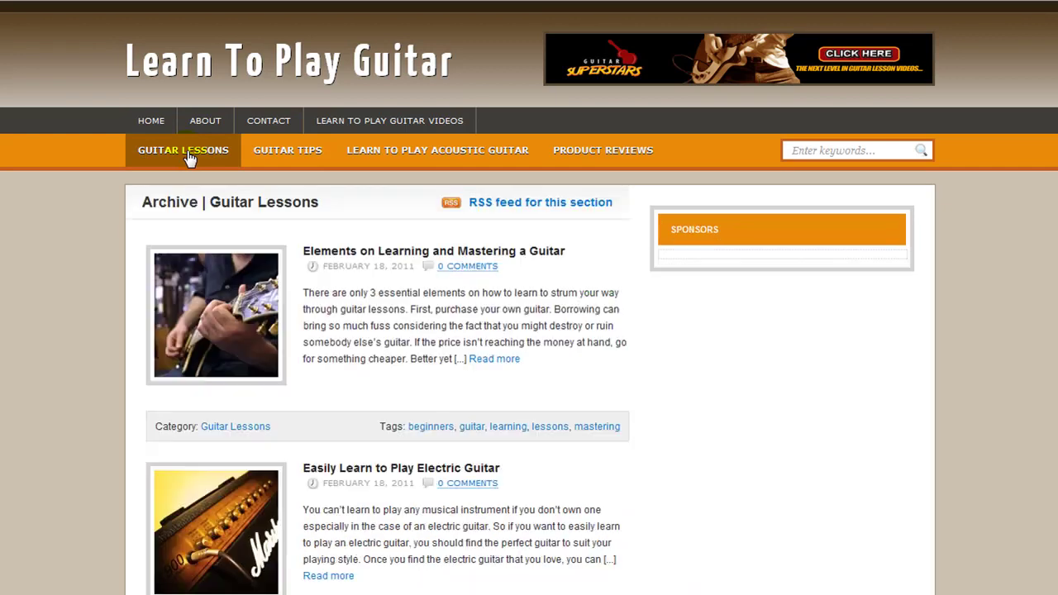
pyautogui.click(373, 469)
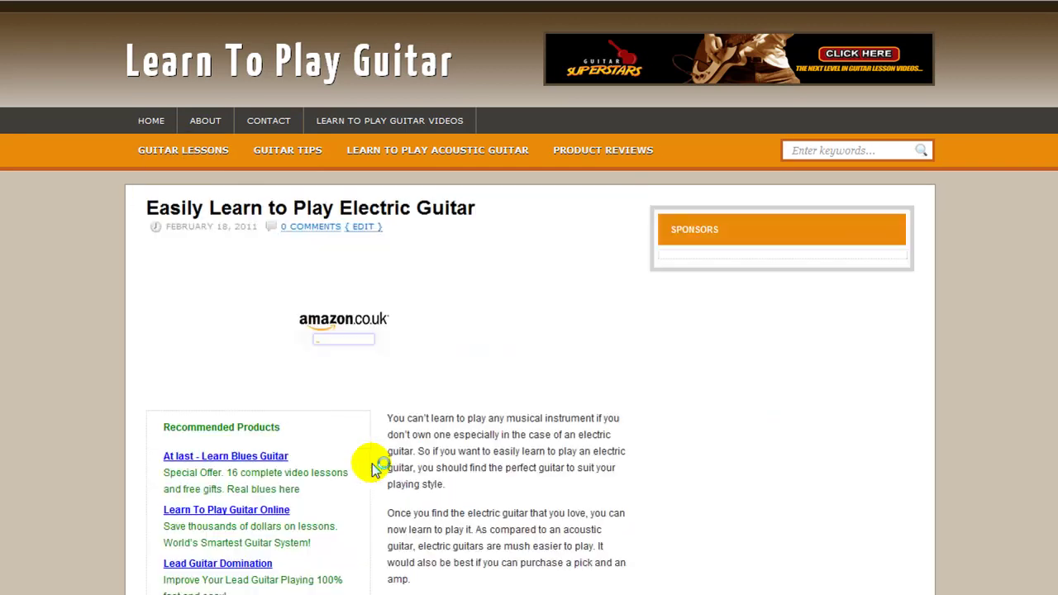
pyautogui.scroll(-1, 438, 435)
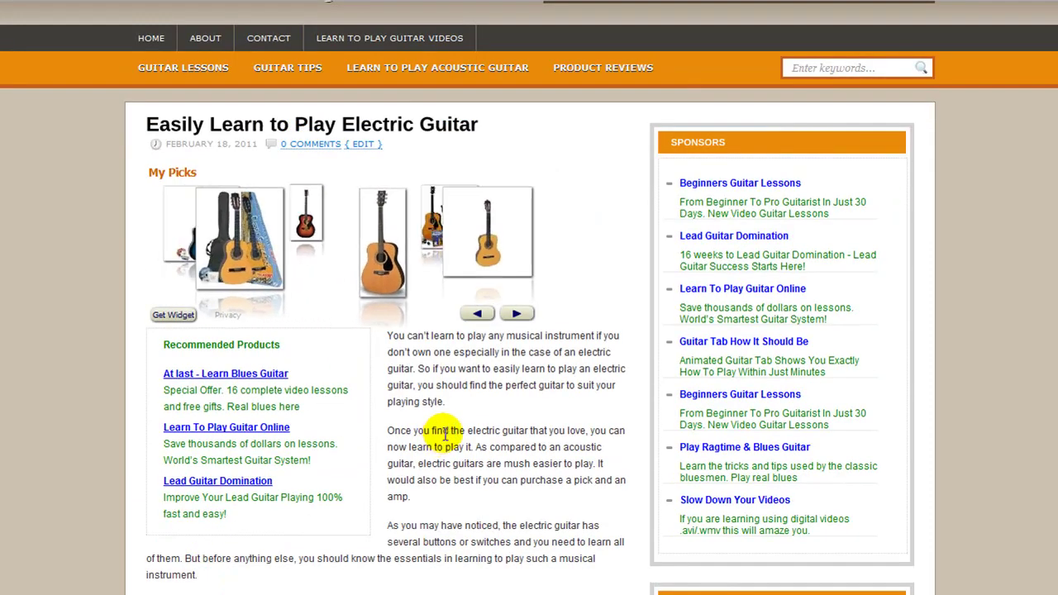
pyautogui.scroll(-1, 444, 432)
pyautogui.scroll(-1, 445, 433)
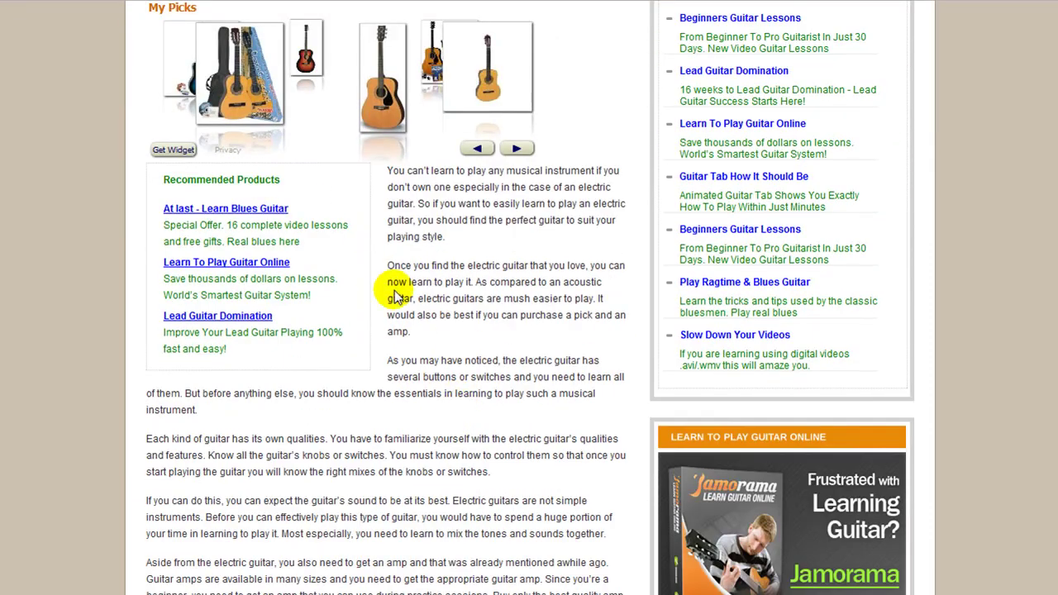
pyautogui.scroll(-7, 397, 286)
pyautogui.scroll(10, 486, 362)
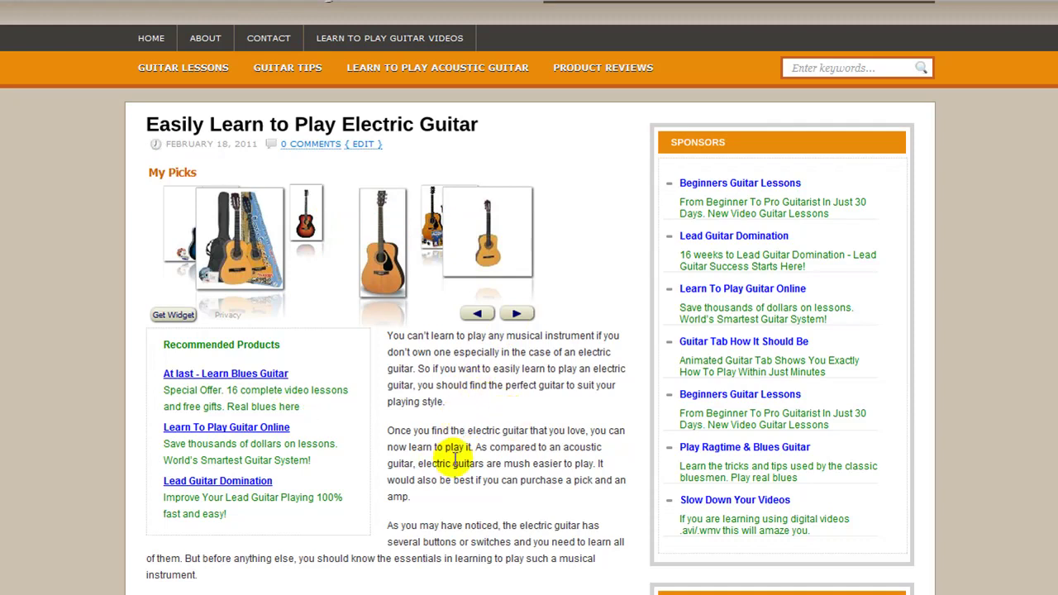
# Follow the Learn To Play Guitar Online link under Recommended Products and highlight the affiliate ID in the sales page's address.
pyautogui.click(248, 426)
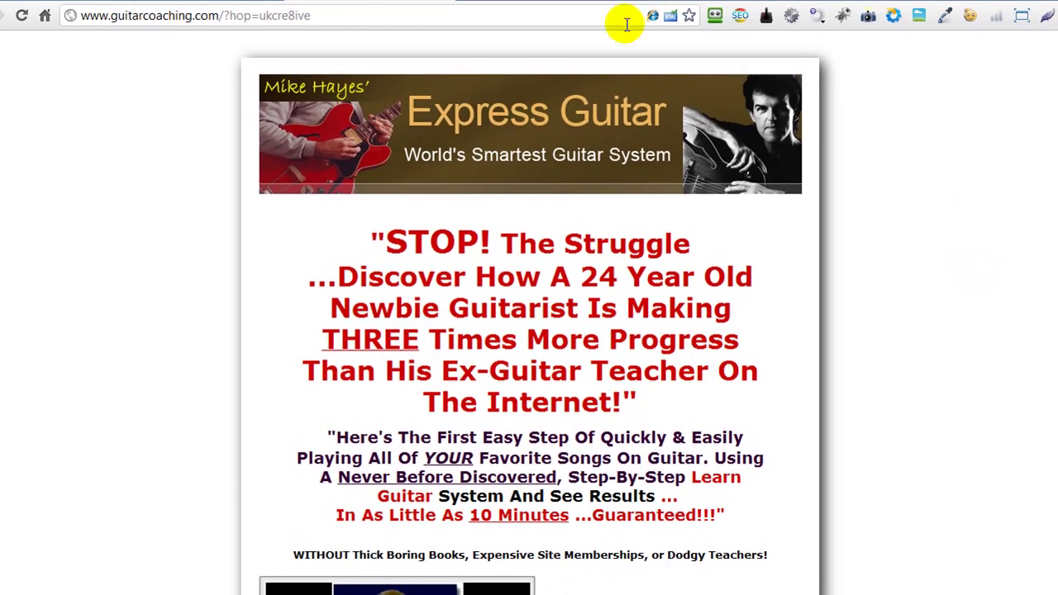
pyautogui.moveTo(254, 16); pyautogui.dragTo(351, 29)
pyautogui.click(671, 376)
# Highlight the $37 offer price near the end of the sales page, and return to the Easily Learn to Play Electric Guitar post.
pyautogui.scroll(-13, 632, 411)
pyautogui.scroll(-20, 529, 314)
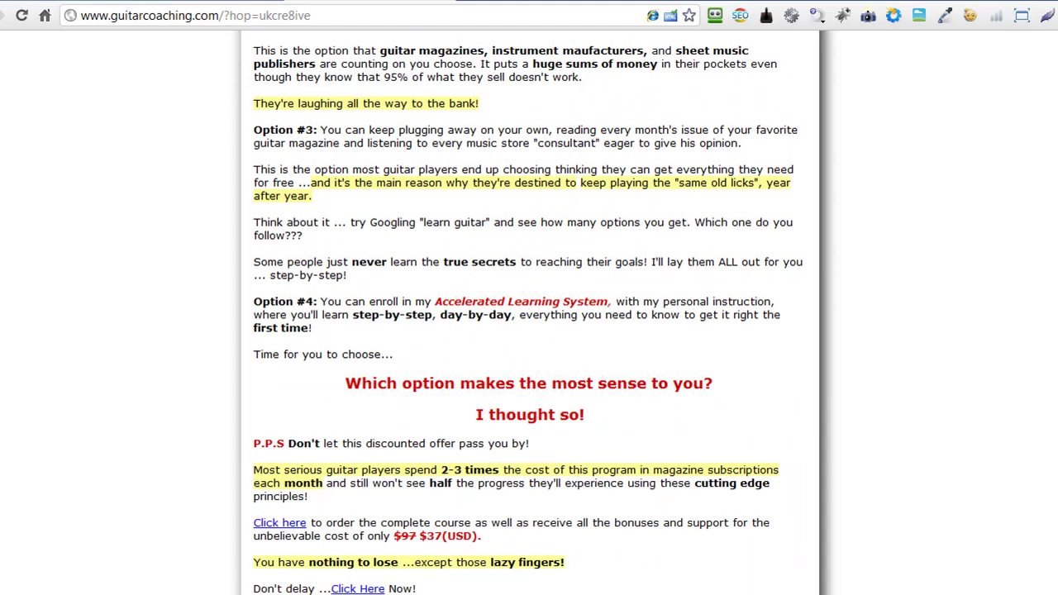
pyautogui.scroll(-3, 455, 363)
pyautogui.doubleClick(430, 302)
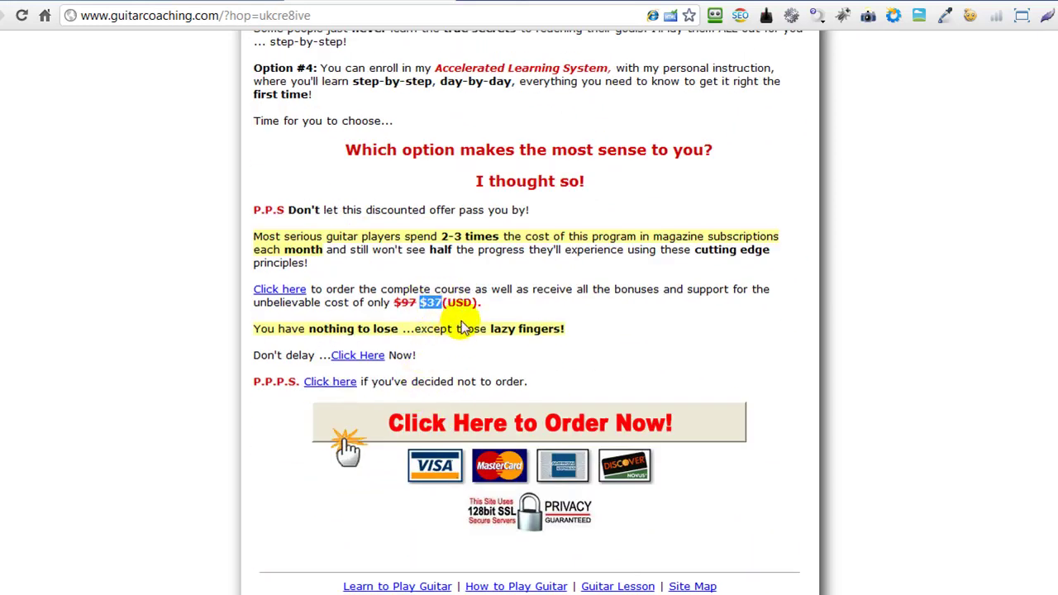
pyautogui.click(460, 339)
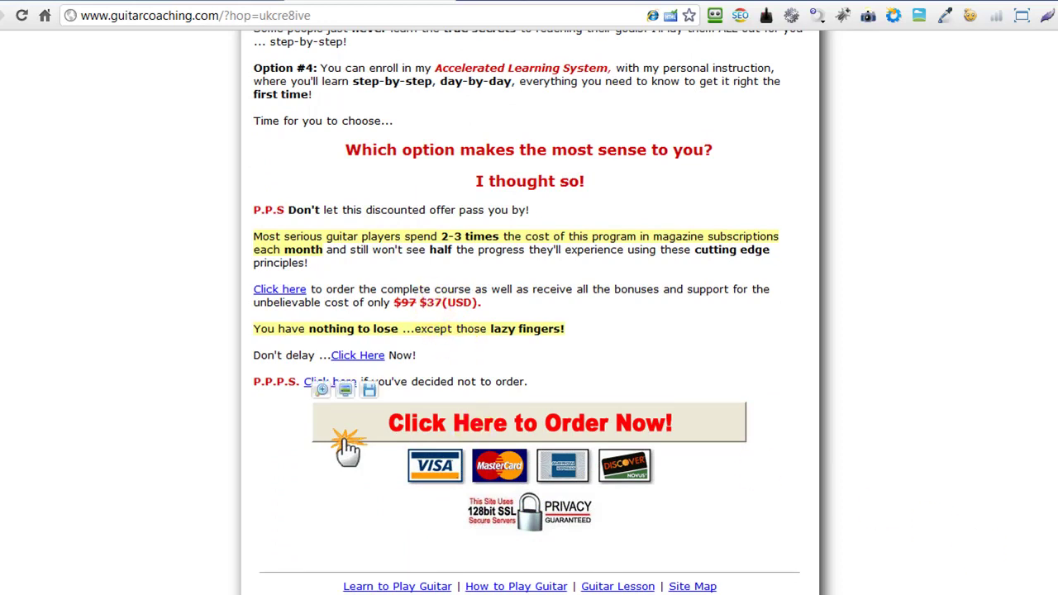
pyautogui.moveTo(1057, 570); pyautogui.dragTo(1057, 58)
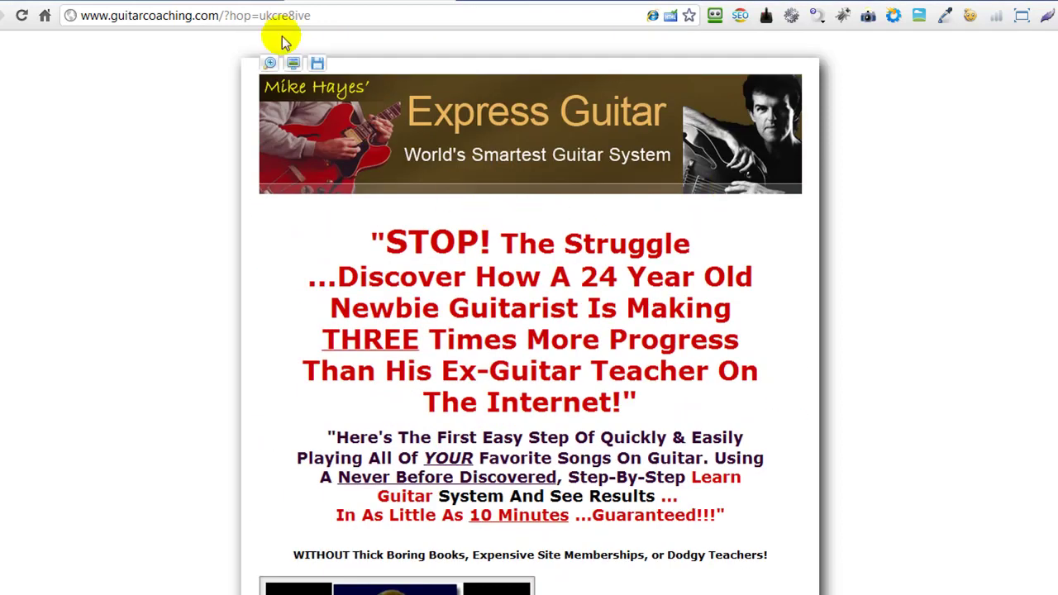
pyautogui.click(206, 1)
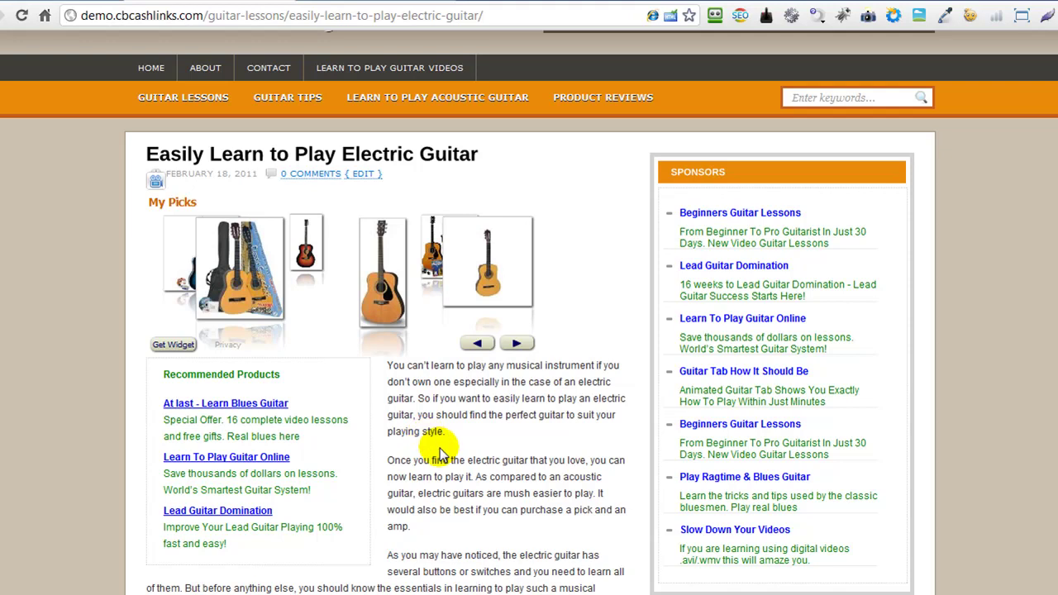